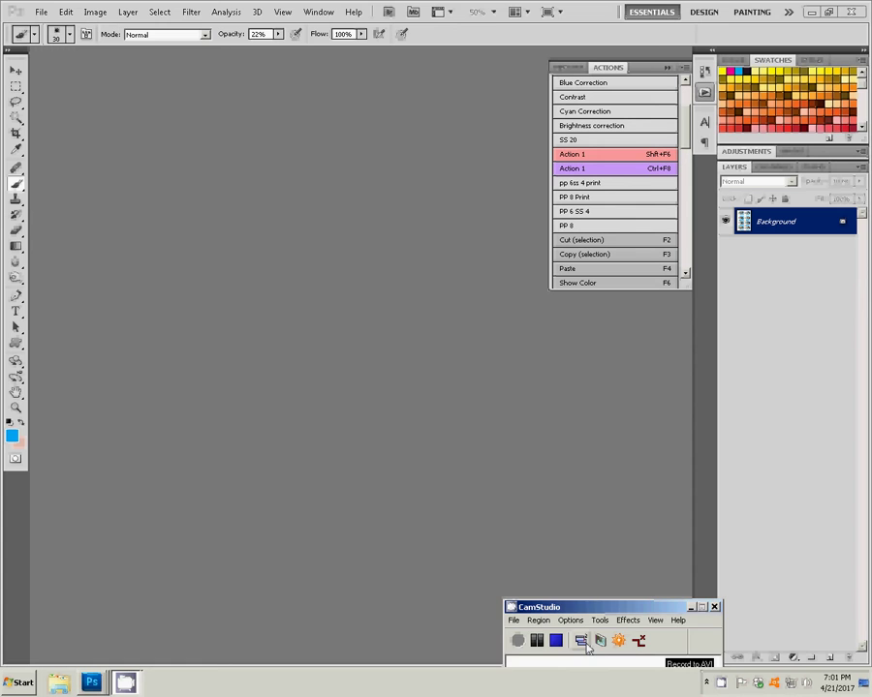
Start a WIA Support import and choose the CanoScan LiDE 120 scanner.
click(41, 13)
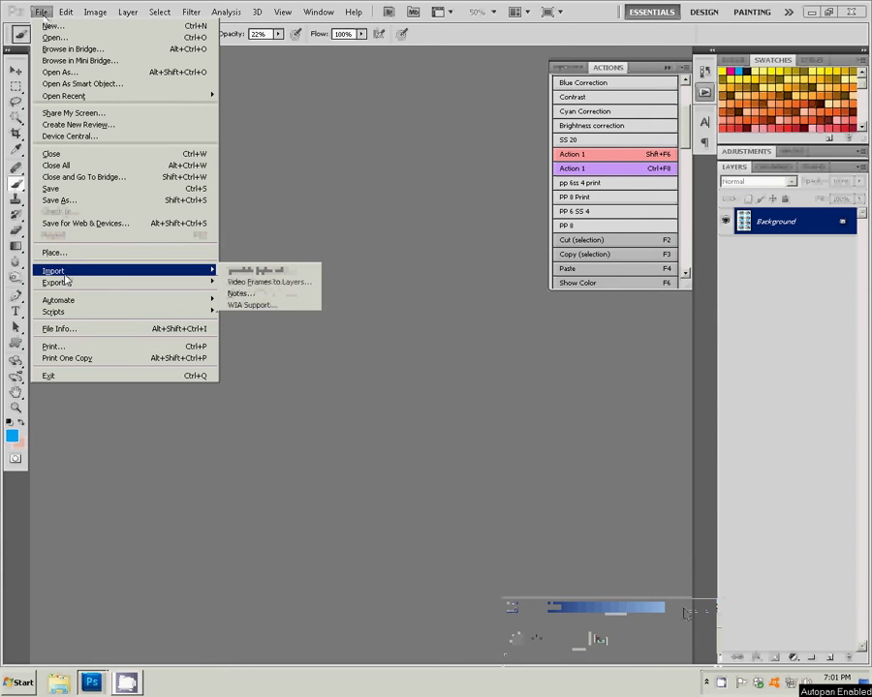
mouse_move(53, 270)
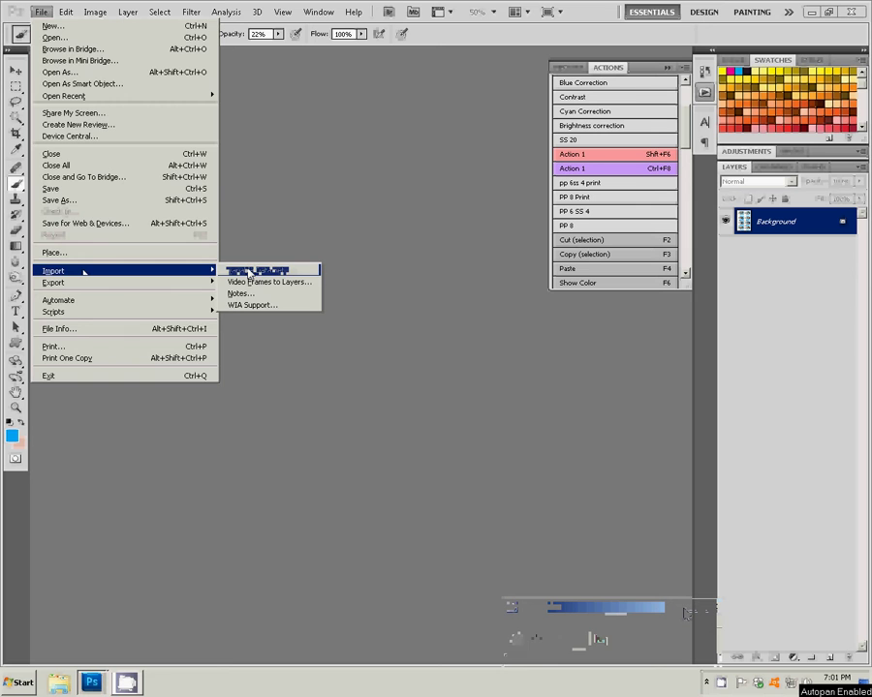
click(252, 307)
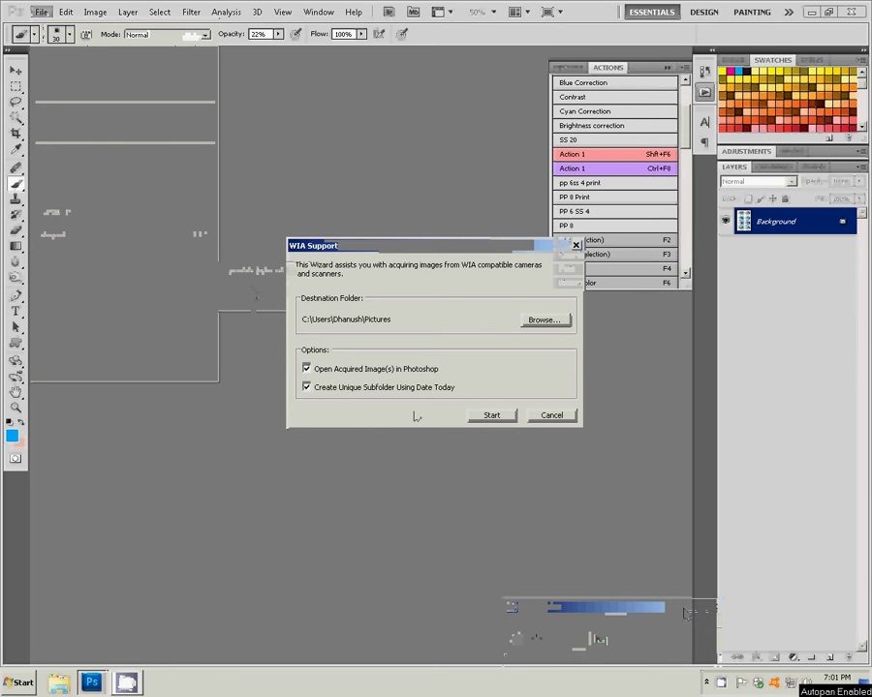
click(505, 419)
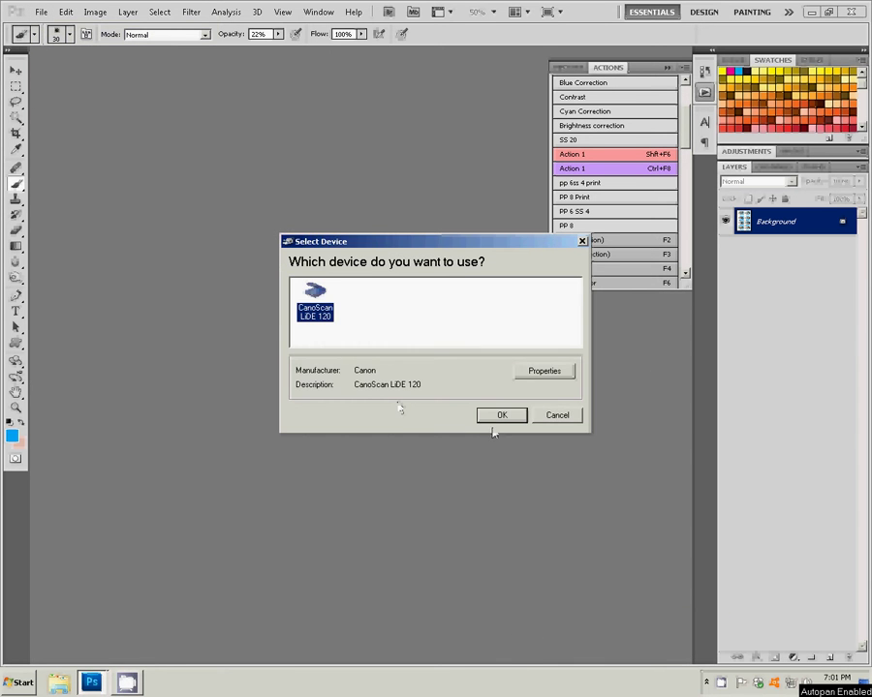
click(496, 419)
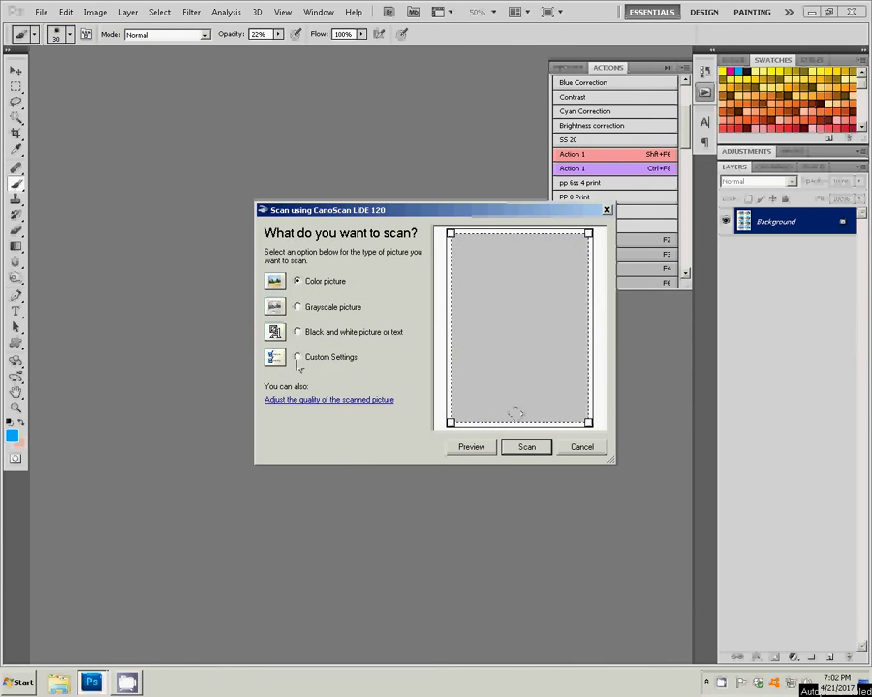
Preview with custom settings, frame the small photo near the top, and scan it.
click(305, 358)
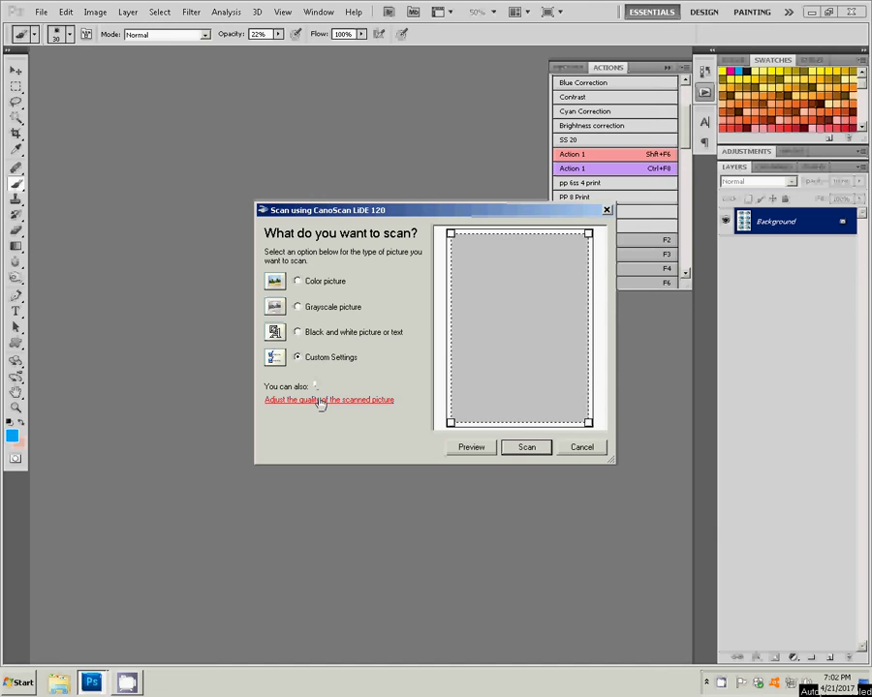
click(464, 449)
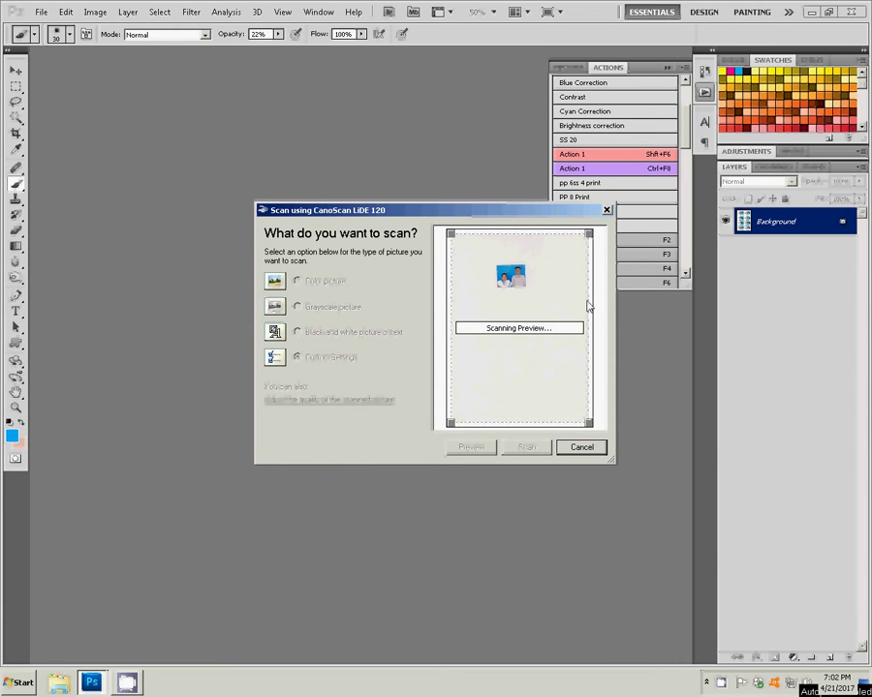
drag(494, 320, 523, 348)
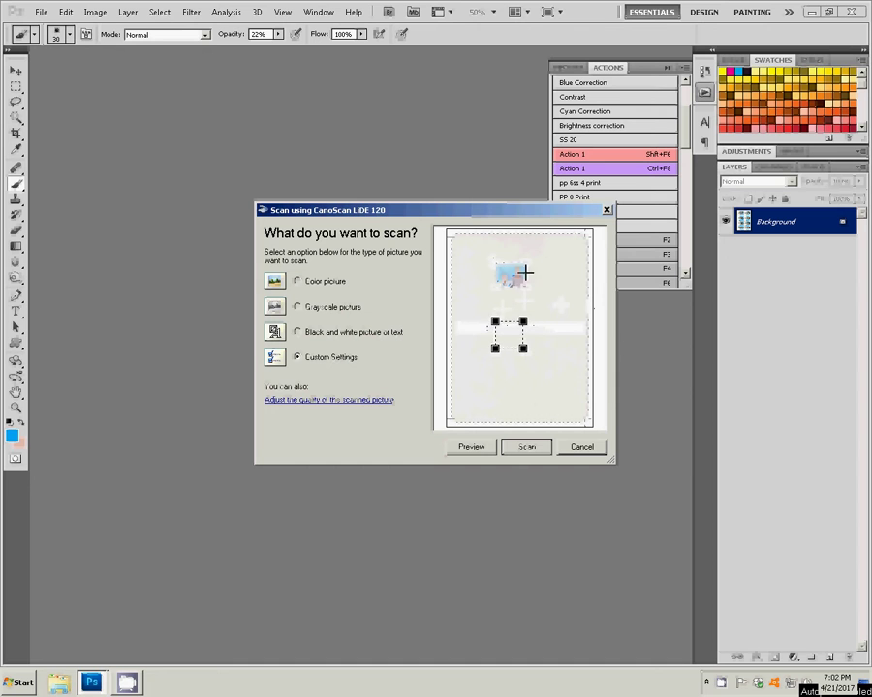
drag(512, 262, 529, 287)
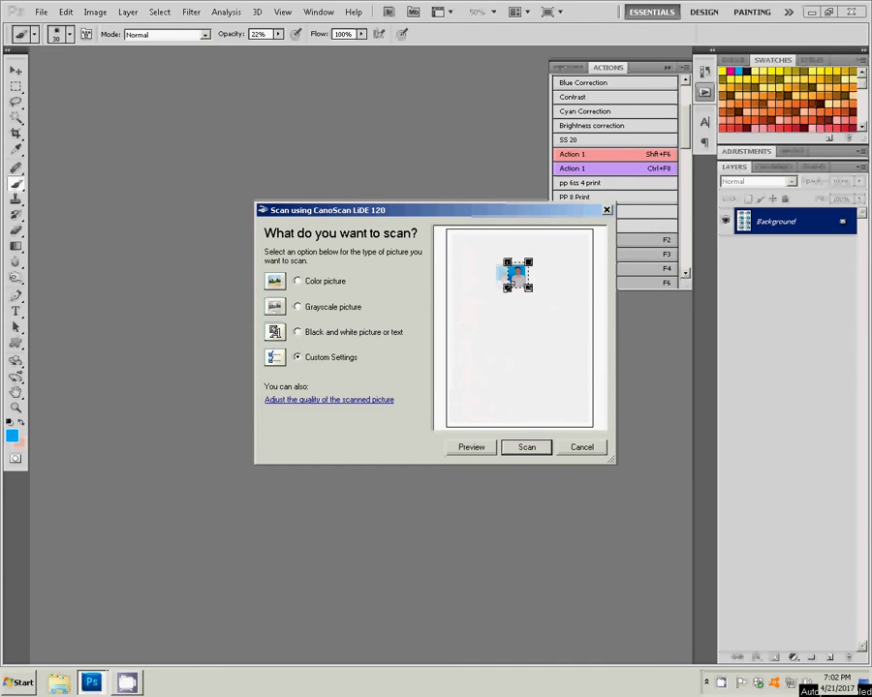
click(524, 448)
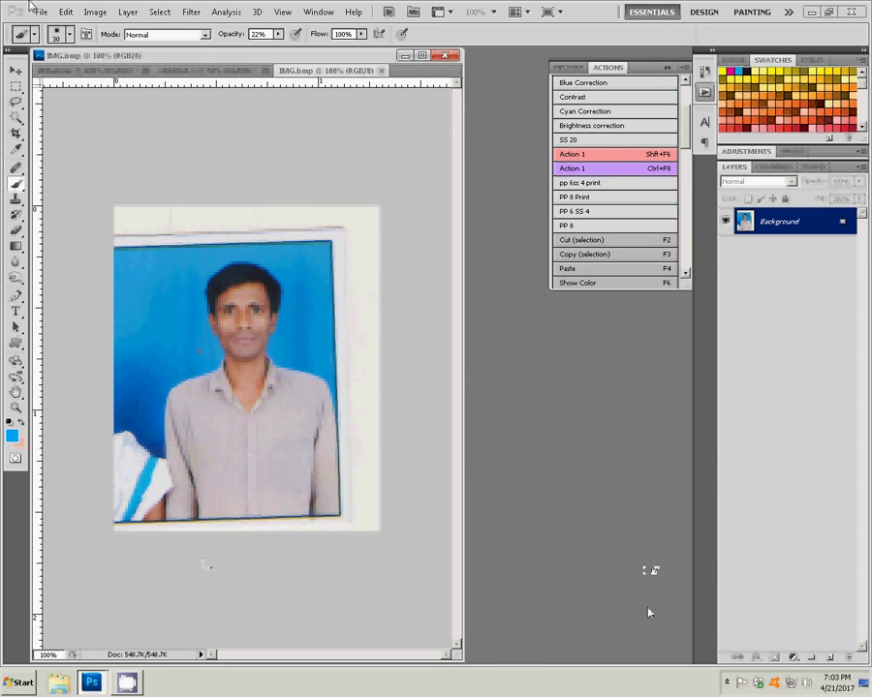
Crop and straighten the portrait to 3.4 × 4.4 cm head-and-shoulders, then select the Patch tool.
click(14, 135)
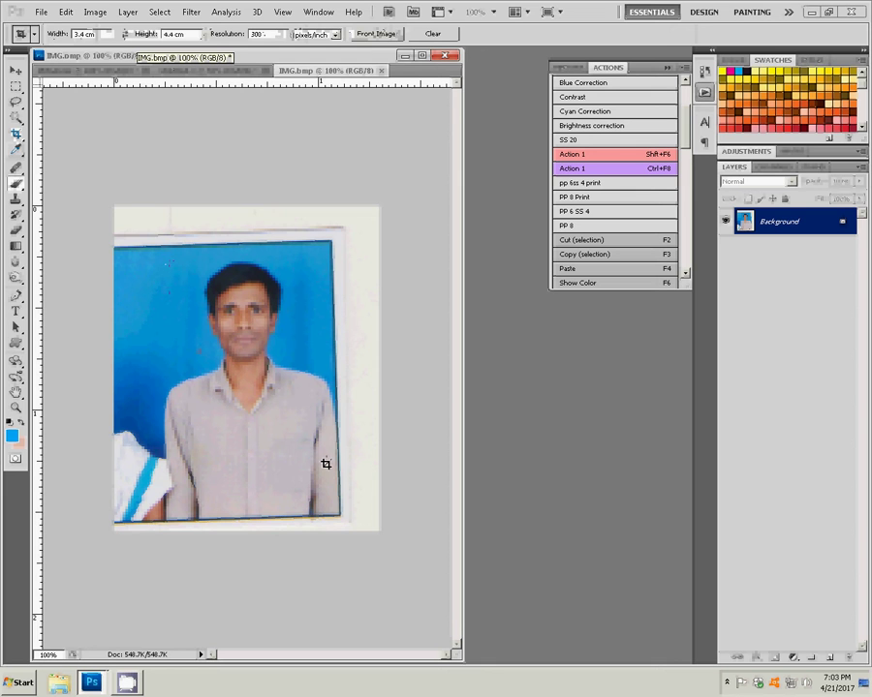
drag(169, 260, 326, 465)
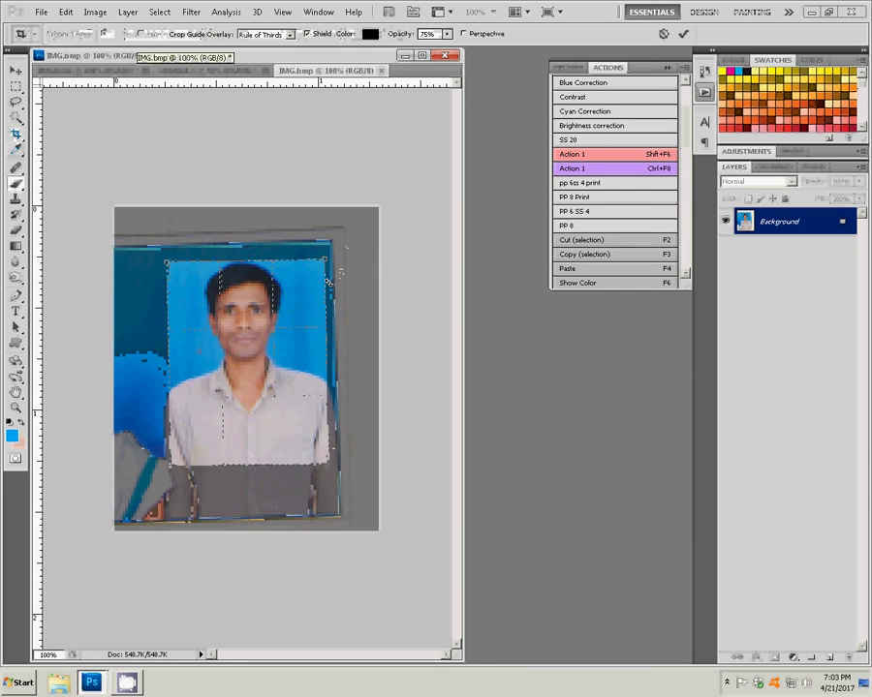
drag(344, 249, 328, 254)
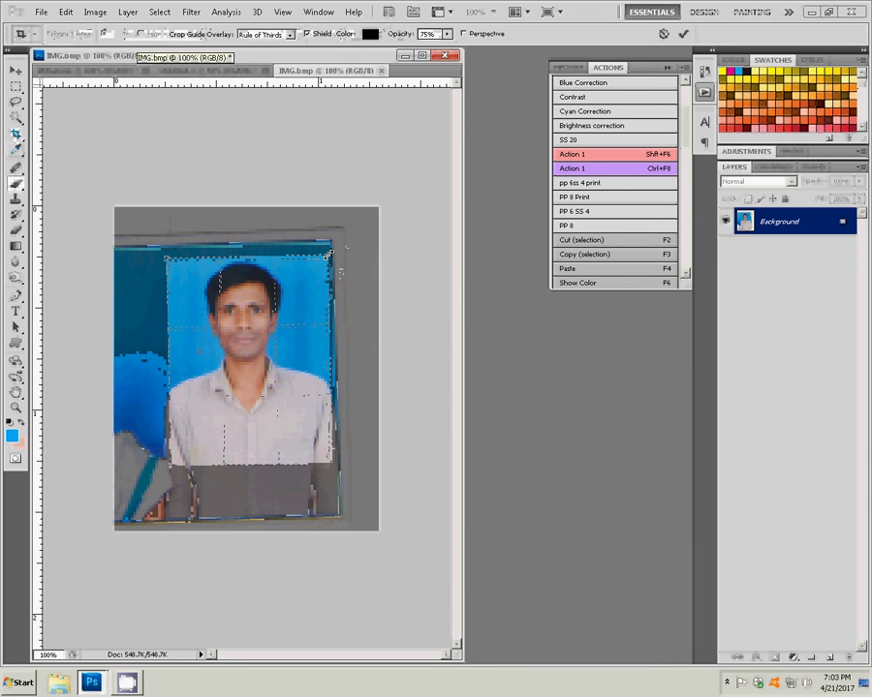
click(683, 33)
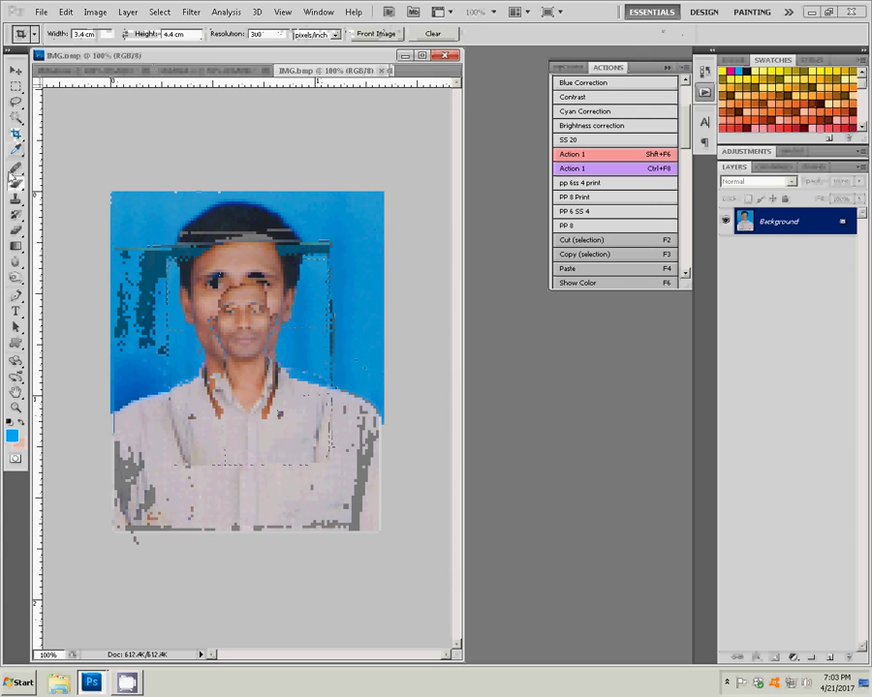
click(16, 166)
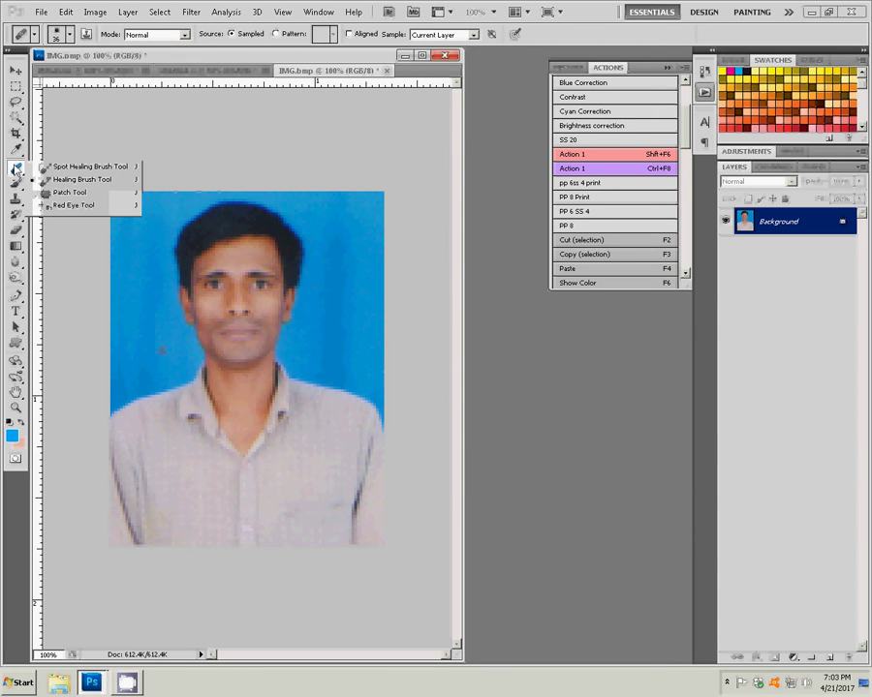
drag(16, 169, 60, 193)
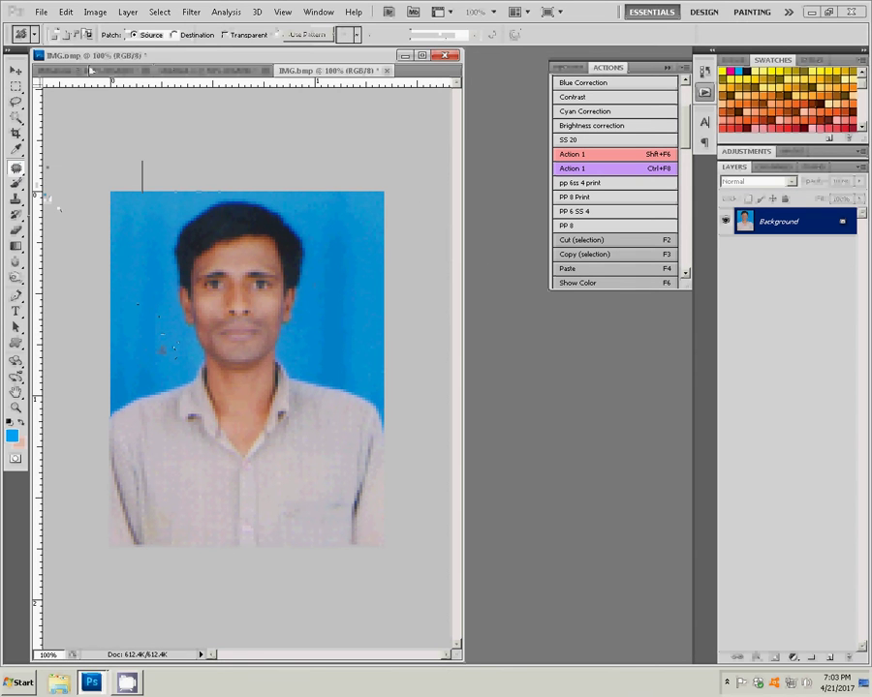
Apply Auto Levels and raise the black input point to 28.
click(100, 16)
mouse_move(112, 43)
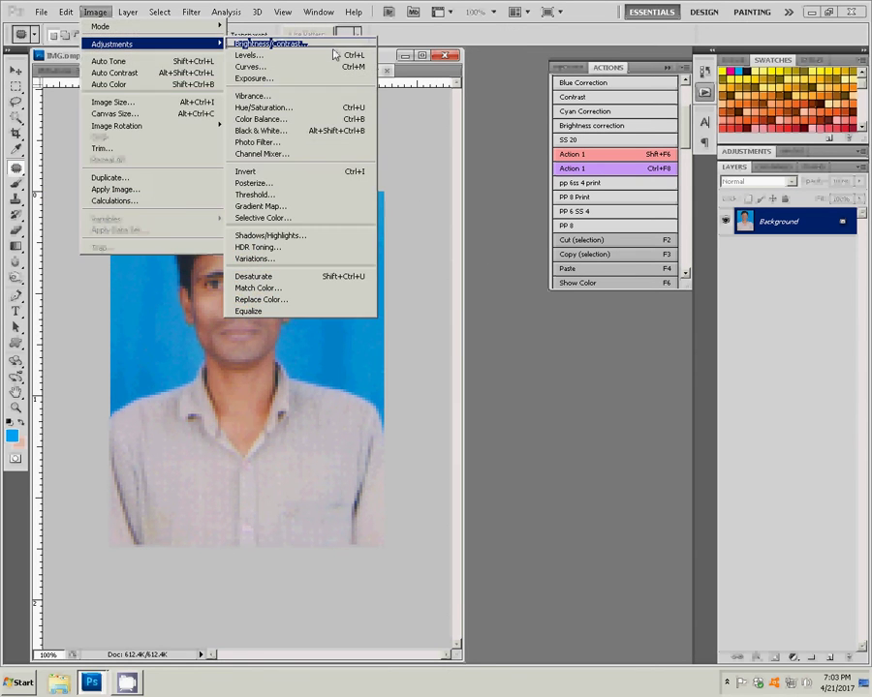
click(334, 55)
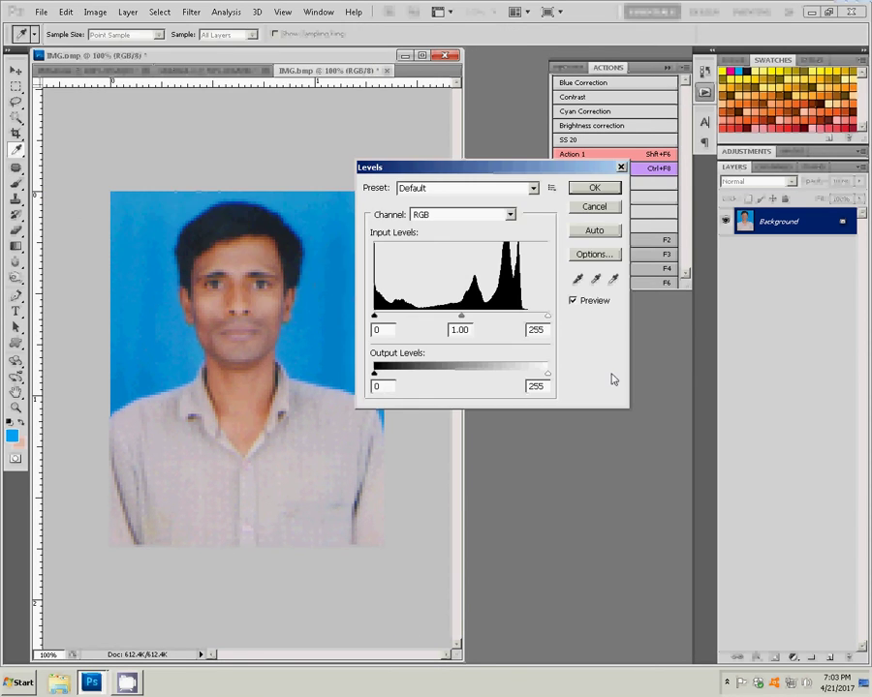
click(600, 233)
drag(374, 317, 391, 316)
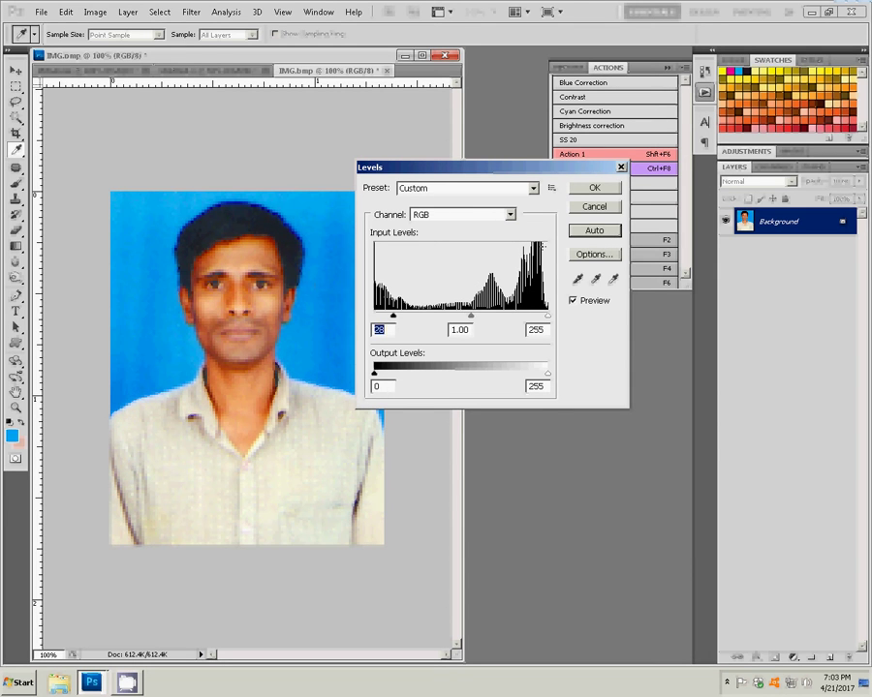
click(593, 188)
key(j)
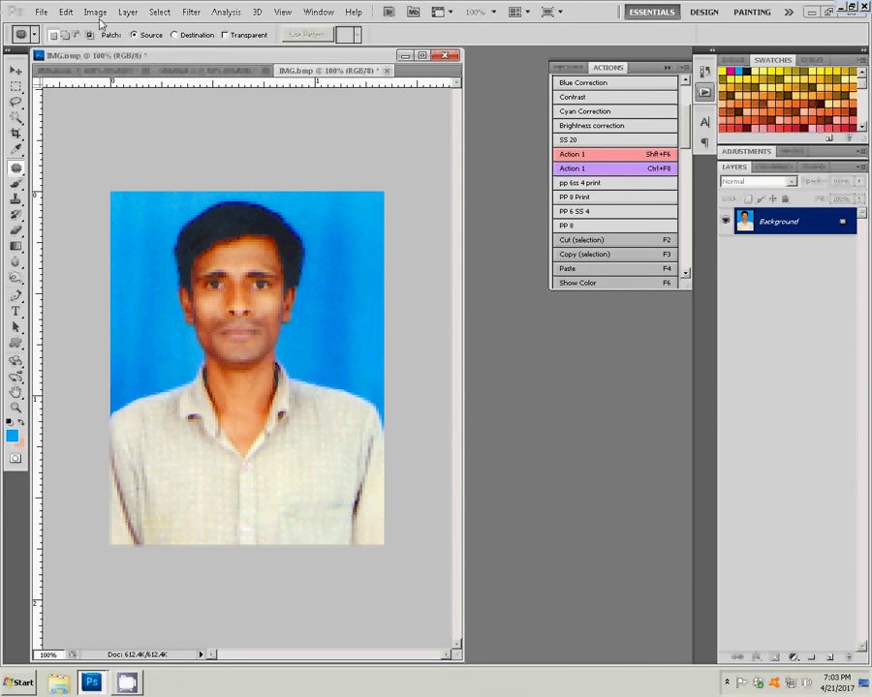
Nudge the midtone Color Balance slightly toward blue.
click(96, 13)
mouse_move(113, 43)
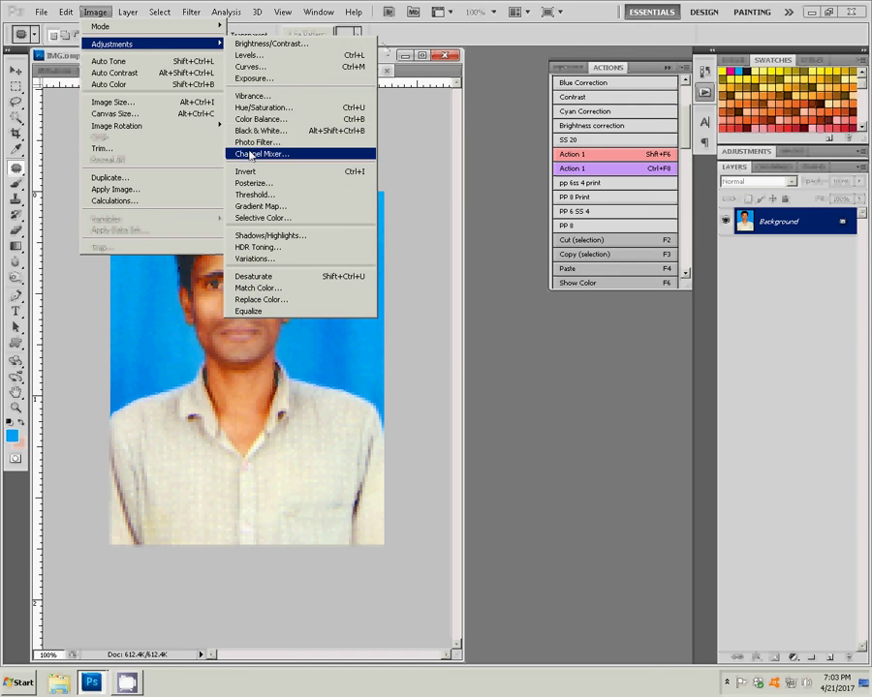
click(256, 119)
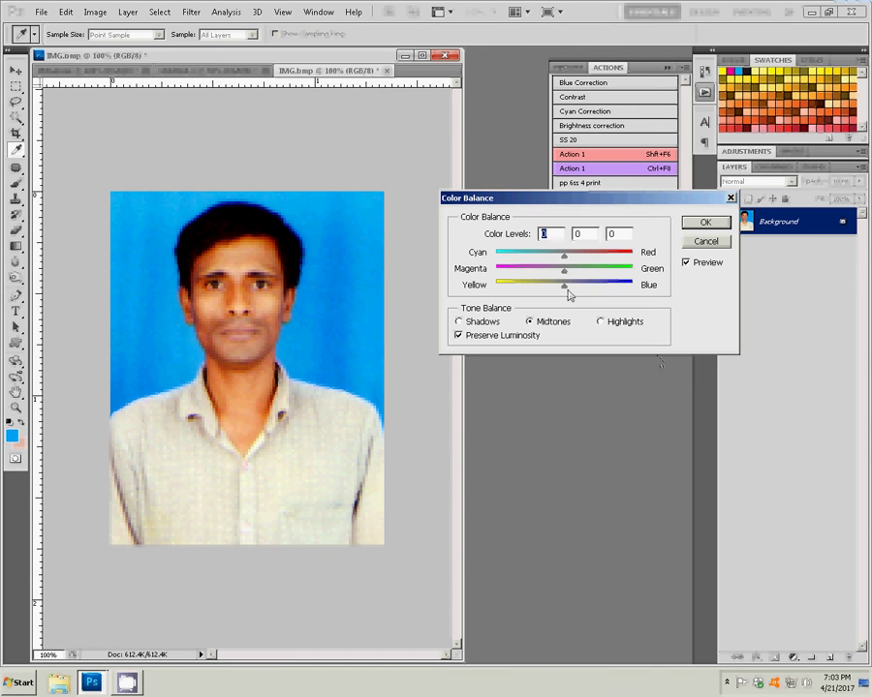
mouse_move(564, 287)
mouse_down()
mouse_move(579, 292)
mouse_move(548, 275)
mouse_move(561, 272)
mouse_move(565, 288)
mouse_up()
click(704, 223)
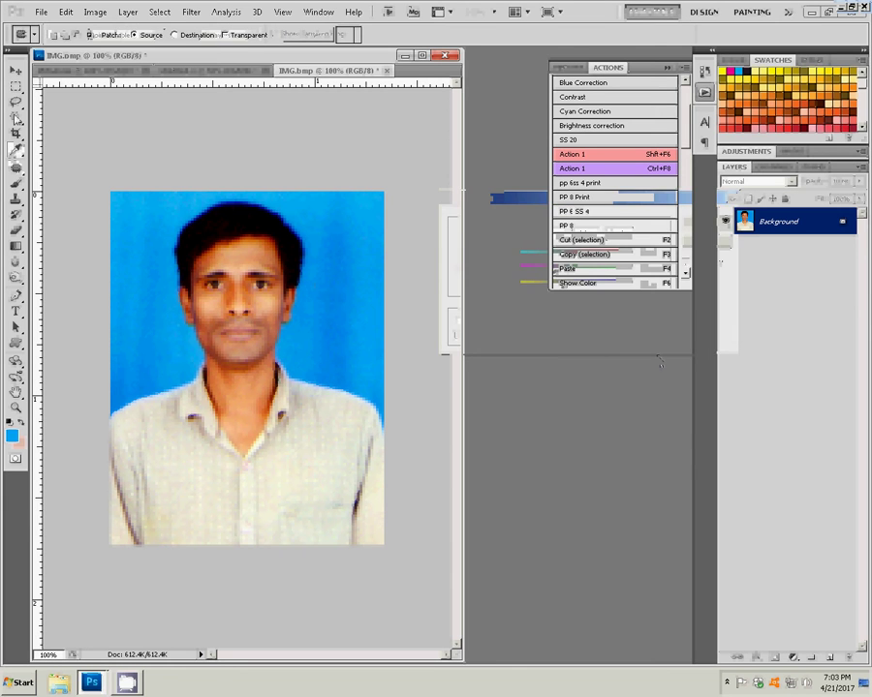
Magic Wand-select the blue background and feather the selection.
click(162, 333)
right_click(336, 297)
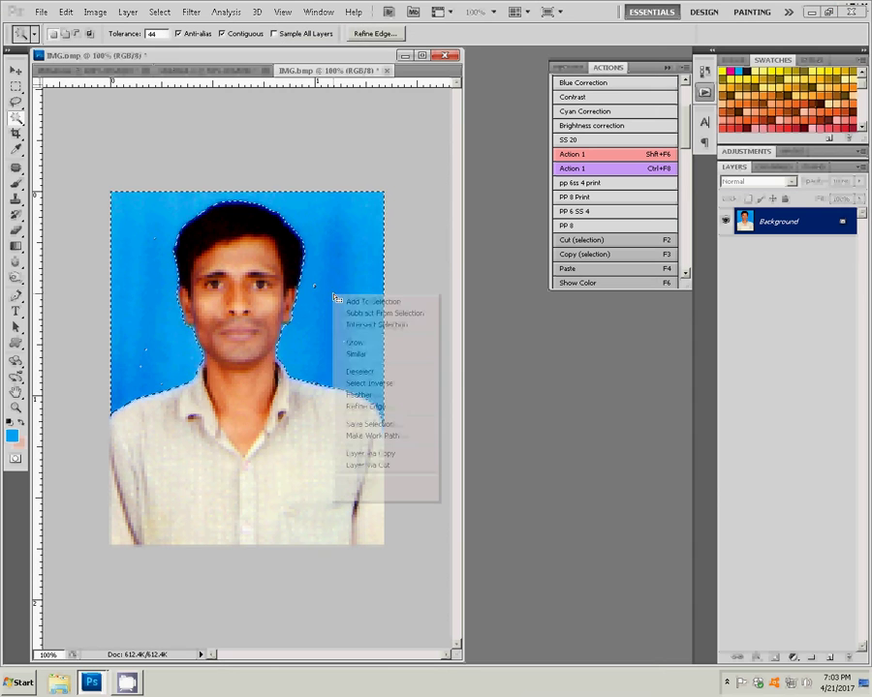
click(363, 397)
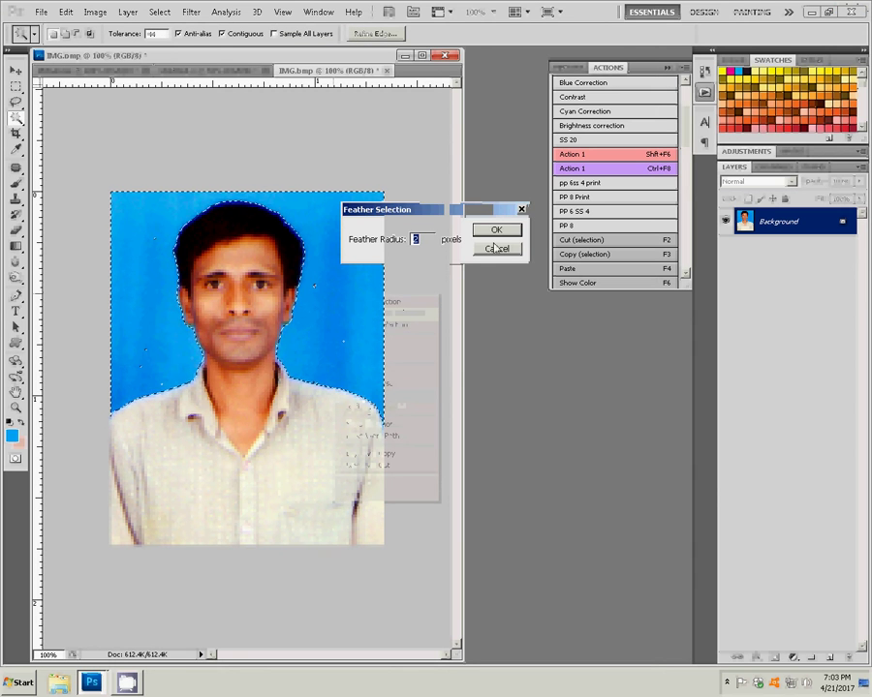
click(495, 229)
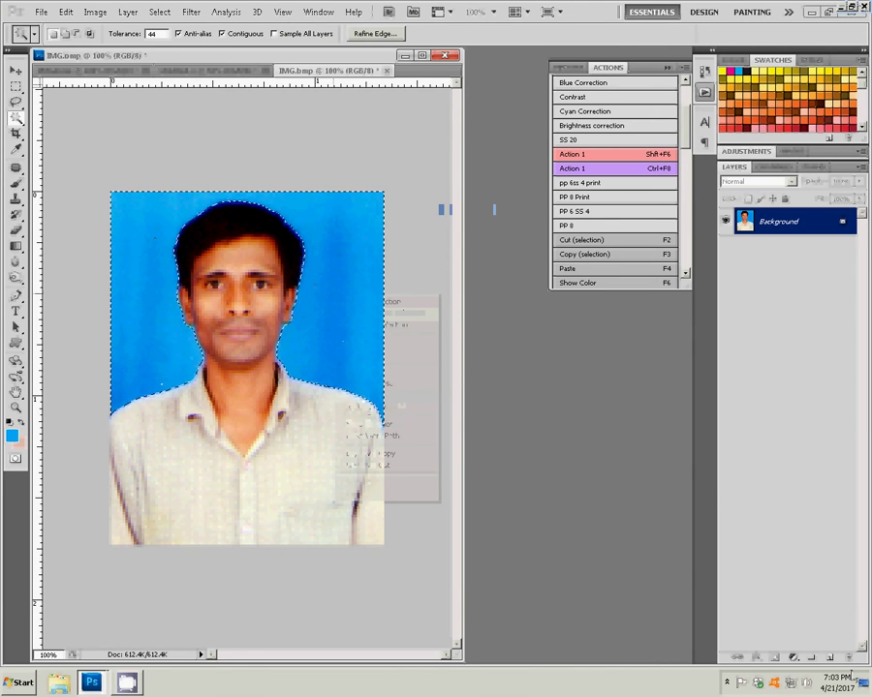
Fill the background with a solid blue (0593db) layer and merge visible layers.
click(792, 658)
click(795, 433)
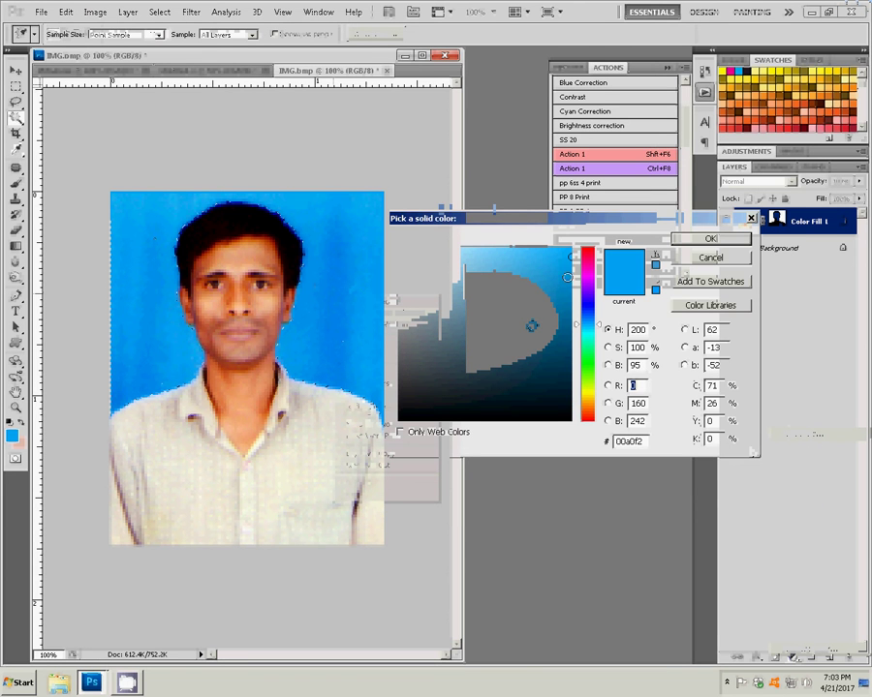
click(568, 271)
click(722, 241)
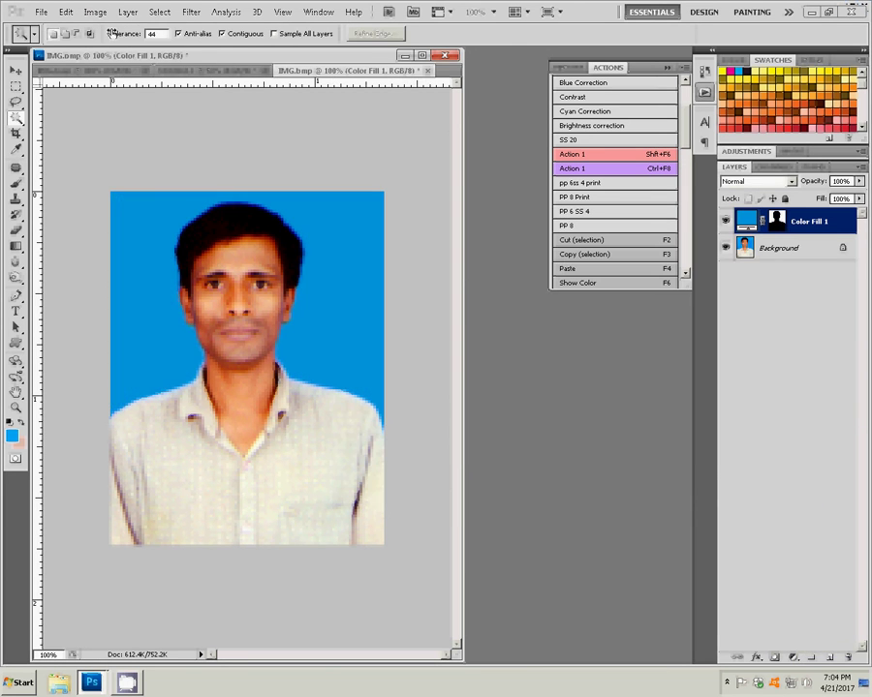
click(128, 12)
click(155, 403)
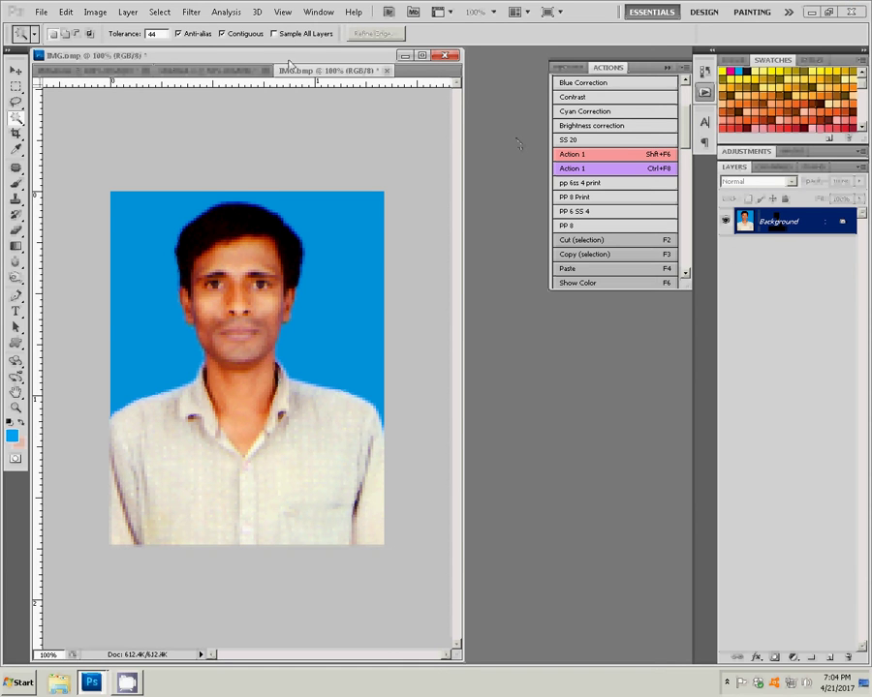
Create a new document from the 6 in X 4 in preset at 300 px/inch.
drag(312, 64, 239, 70)
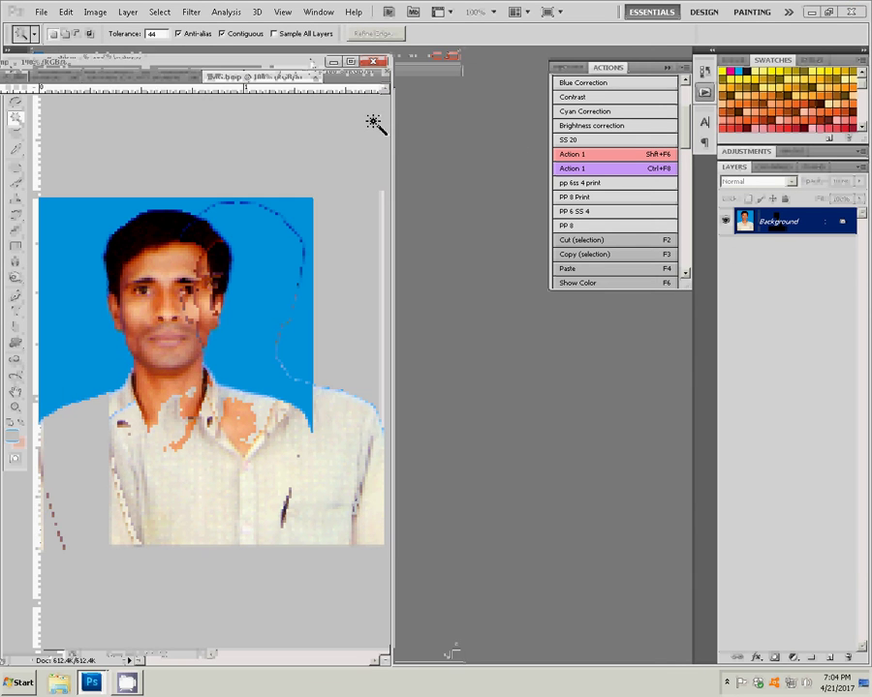
click(41, 11)
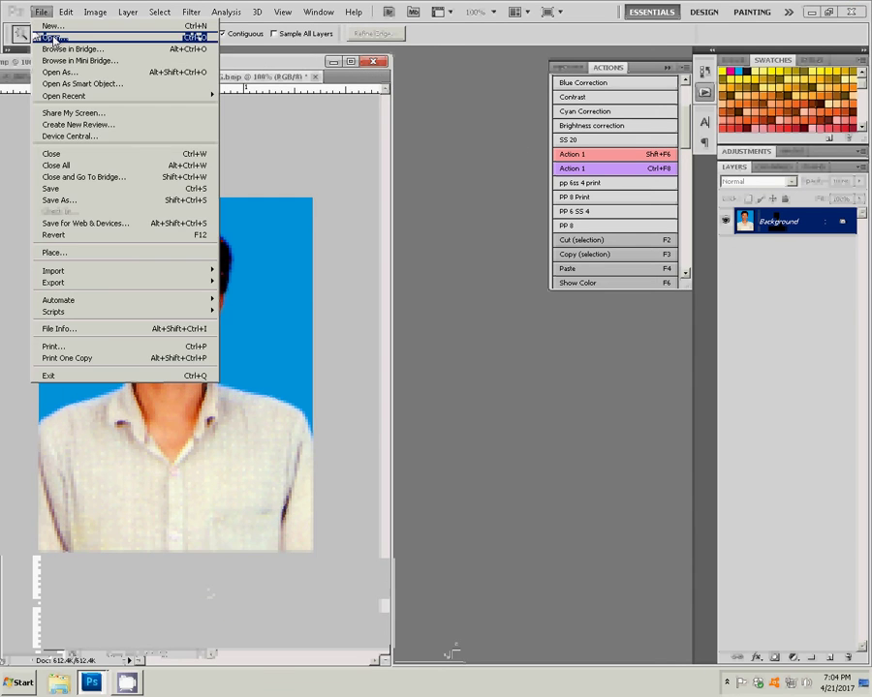
click(53, 38)
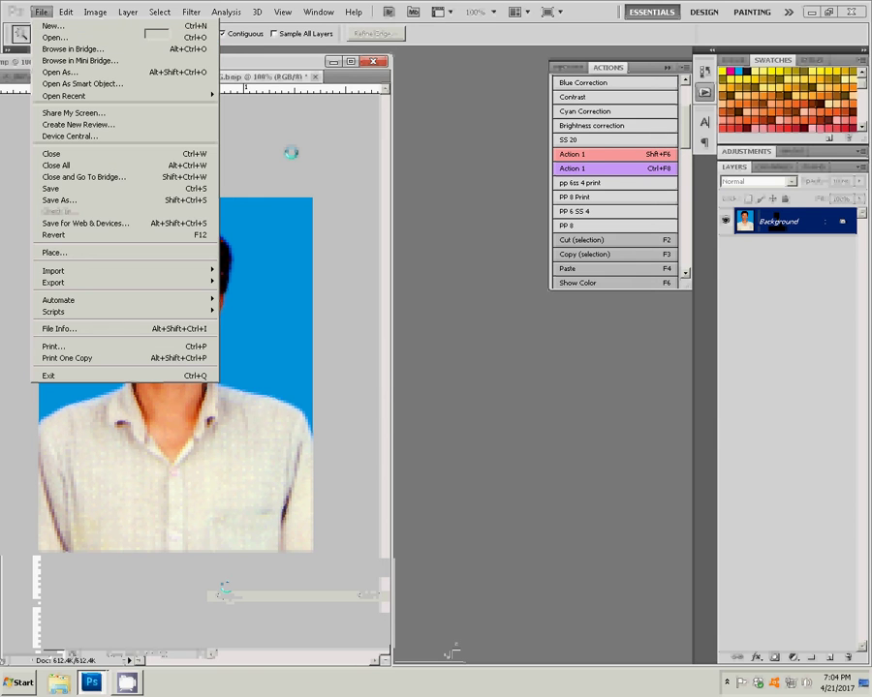
click(465, 196)
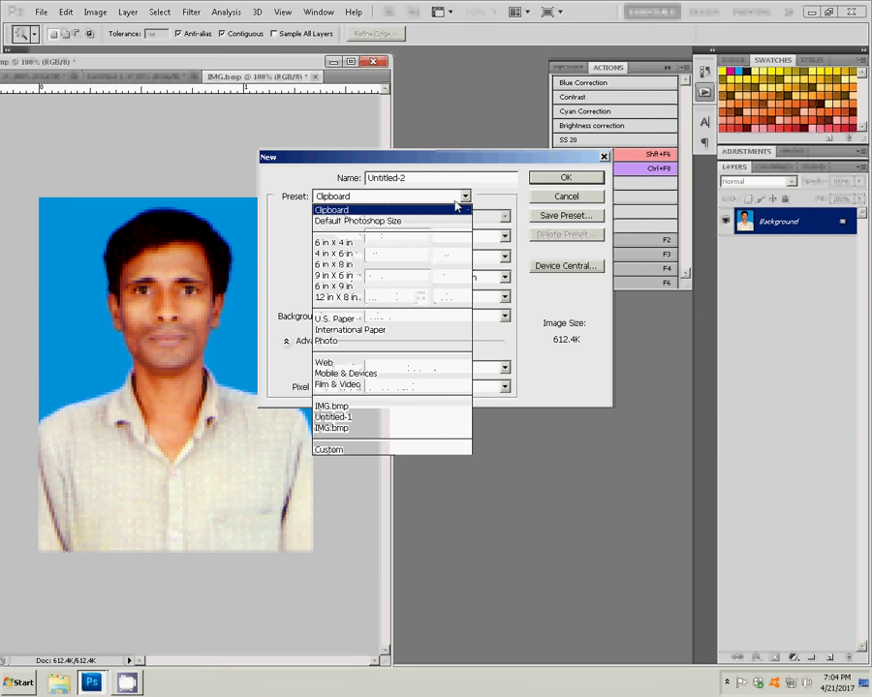
click(339, 242)
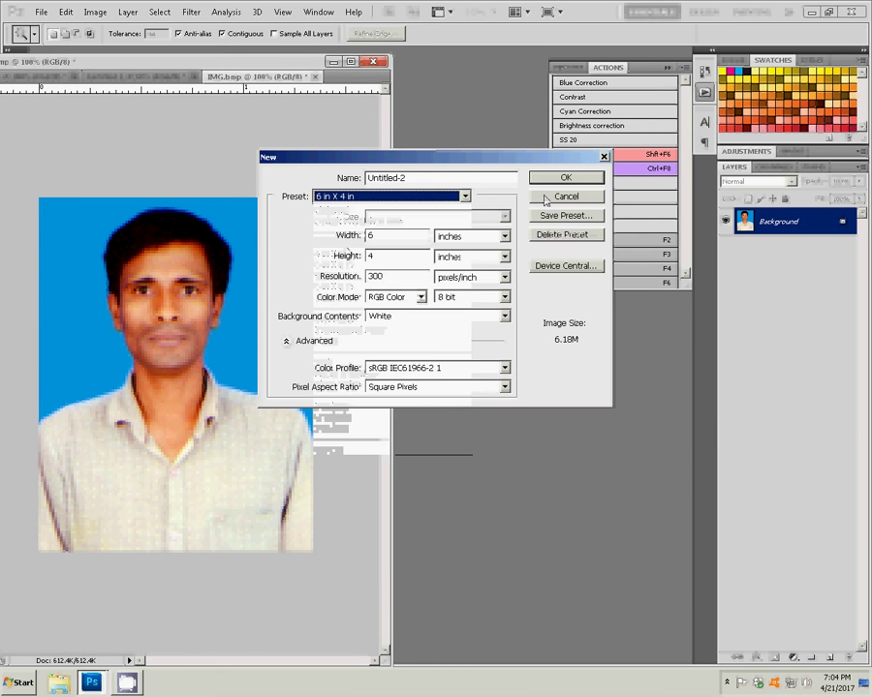
click(547, 197)
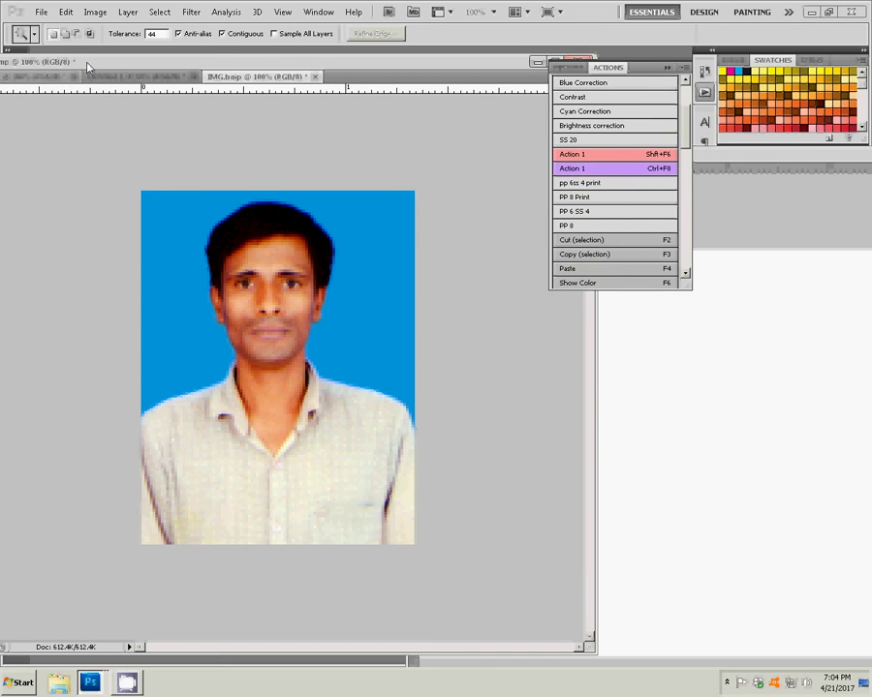
Float IMG.bmp in its own window and zoom it to Fit on Screen, then Print Size.
drag(87, 63, 194, 138)
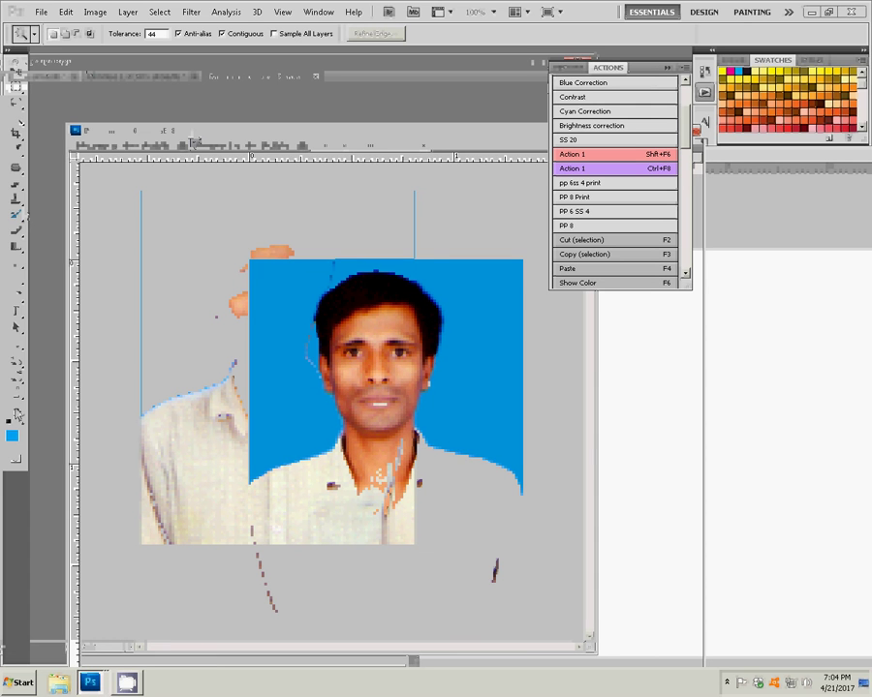
click(15, 380)
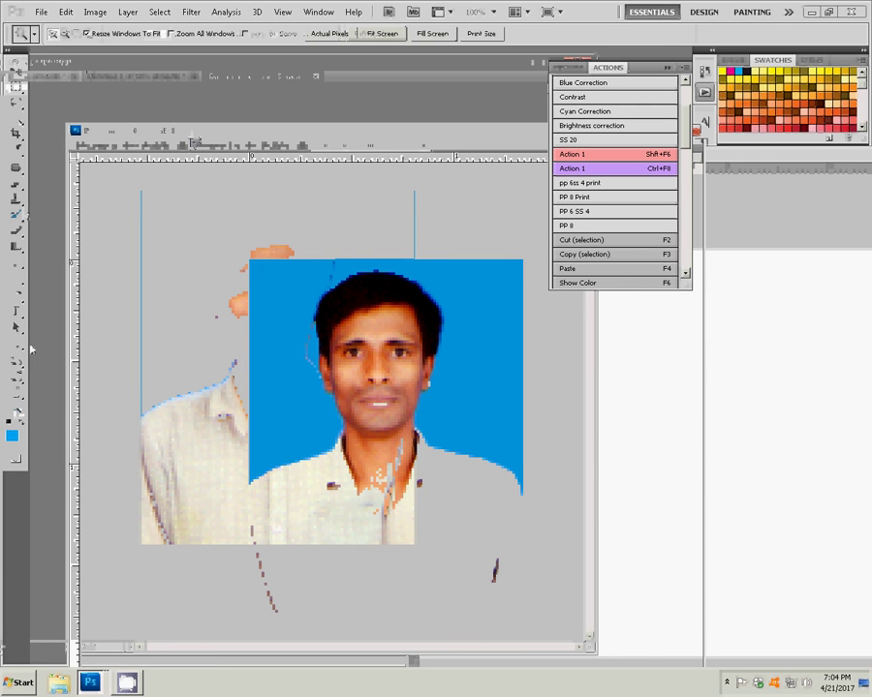
right_click(333, 320)
click(364, 327)
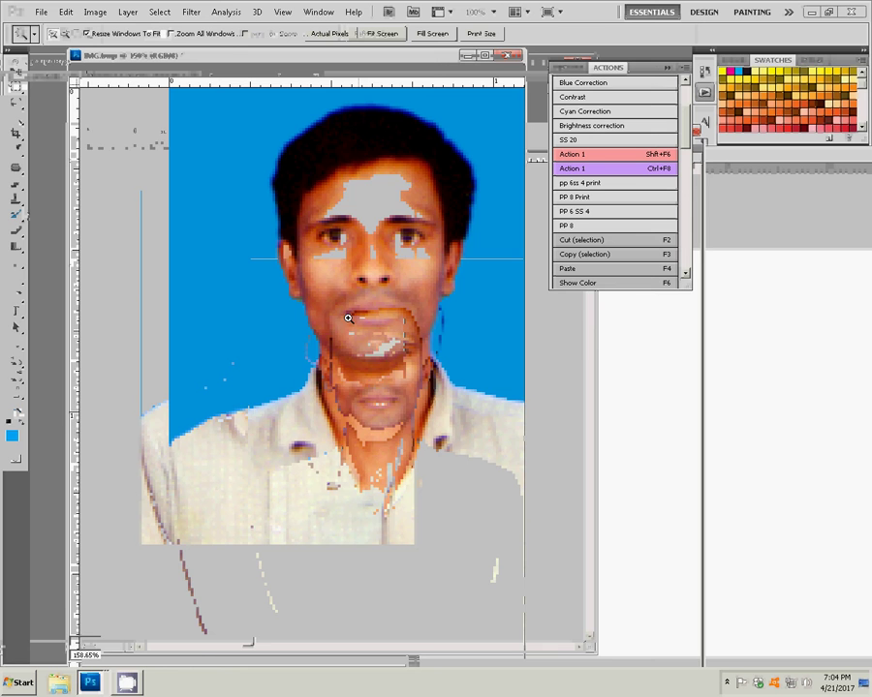
right_click(320, 312)
click(343, 339)
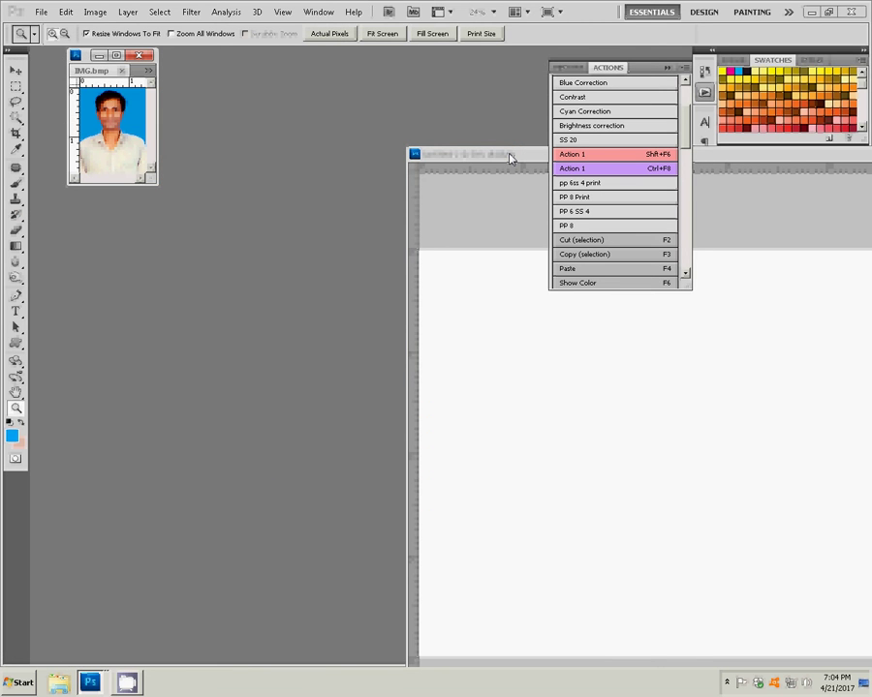
Drag the portrait onto the 6 × 4 sheet as Layer 1 and fit the sheet on screen.
click(705, 93)
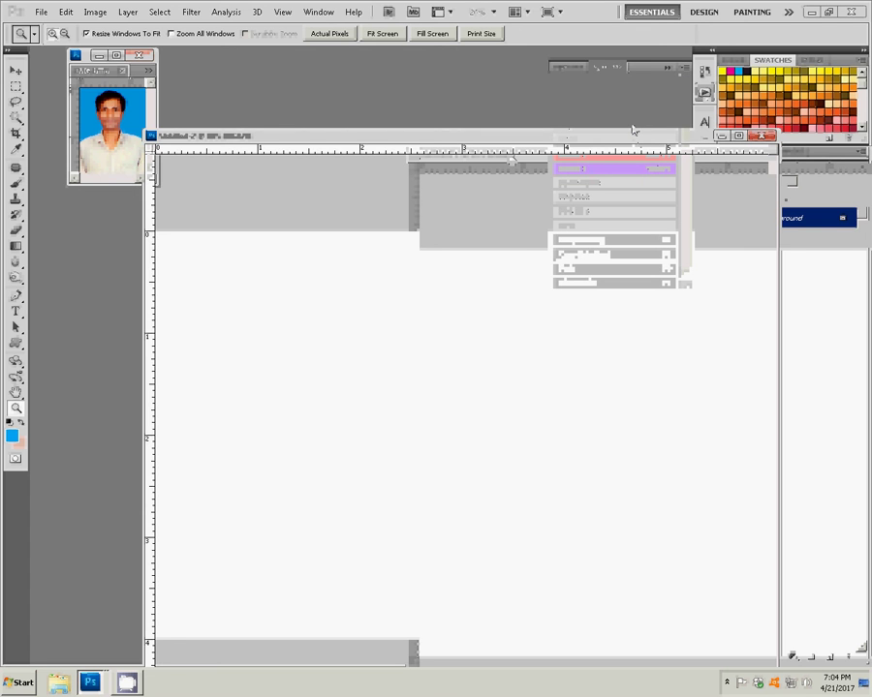
key(v)
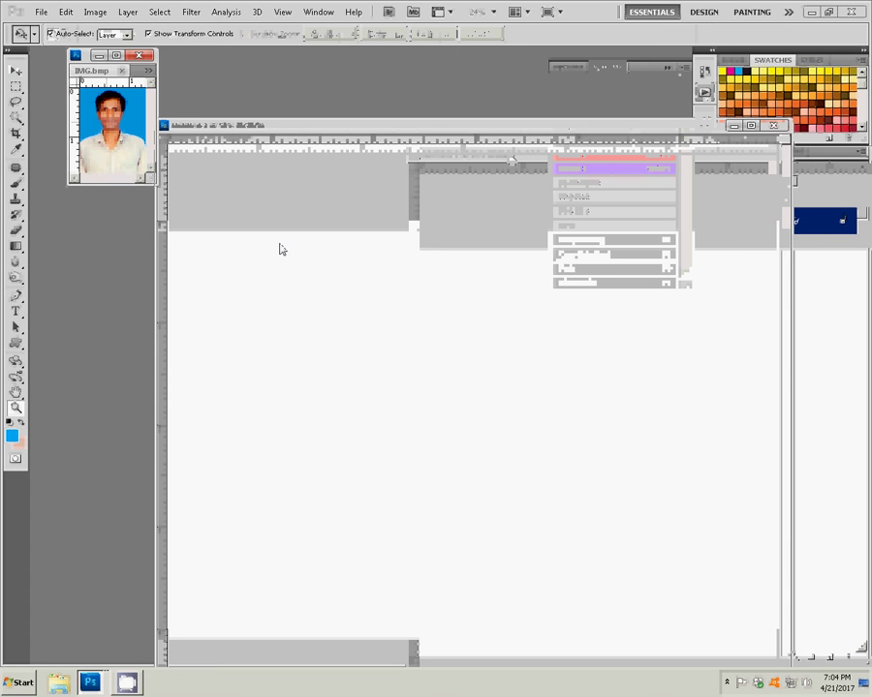
mouse_move(280, 249)
mouse_down()
mouse_move(303, 227)
mouse_move(262, 278)
mouse_up()
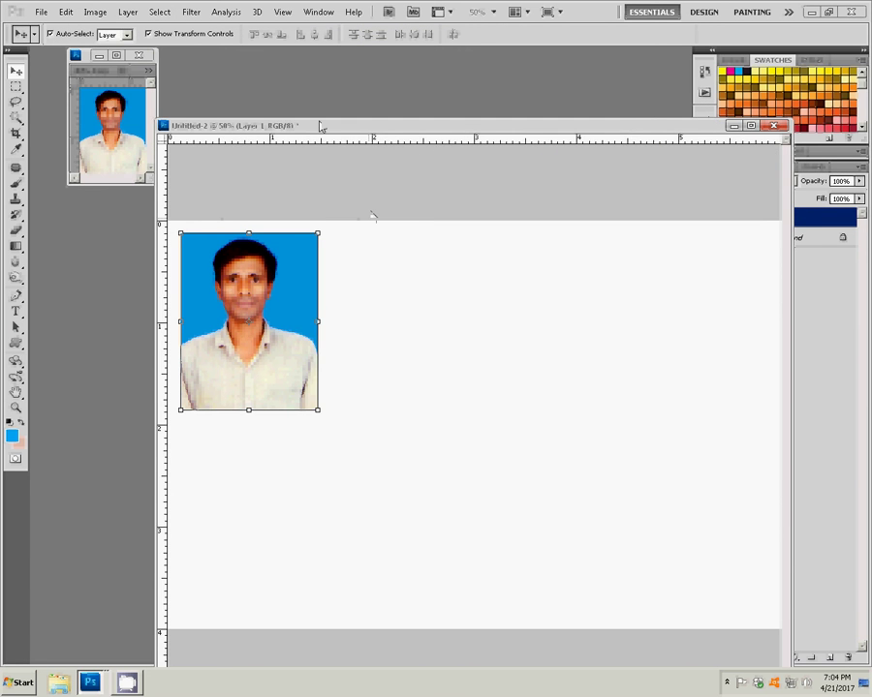
drag(381, 128, 293, 113)
click(15, 407)
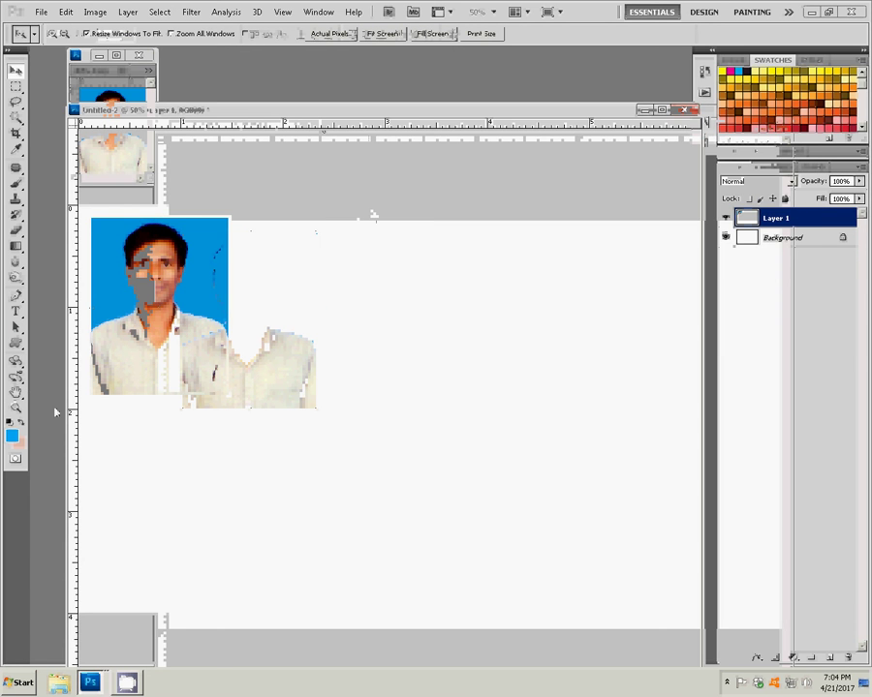
right_click(297, 346)
click(297, 346)
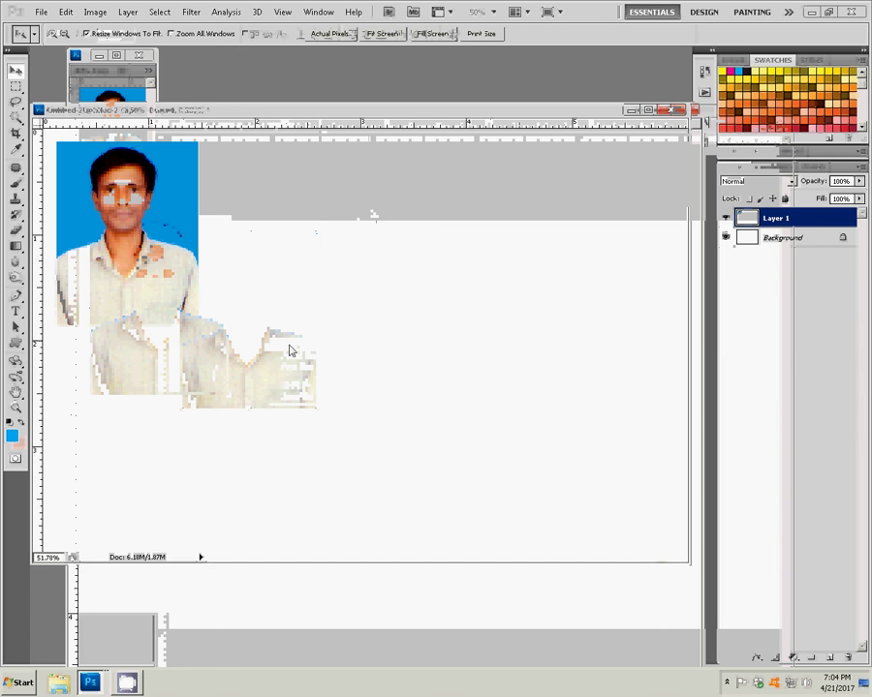
click(16, 71)
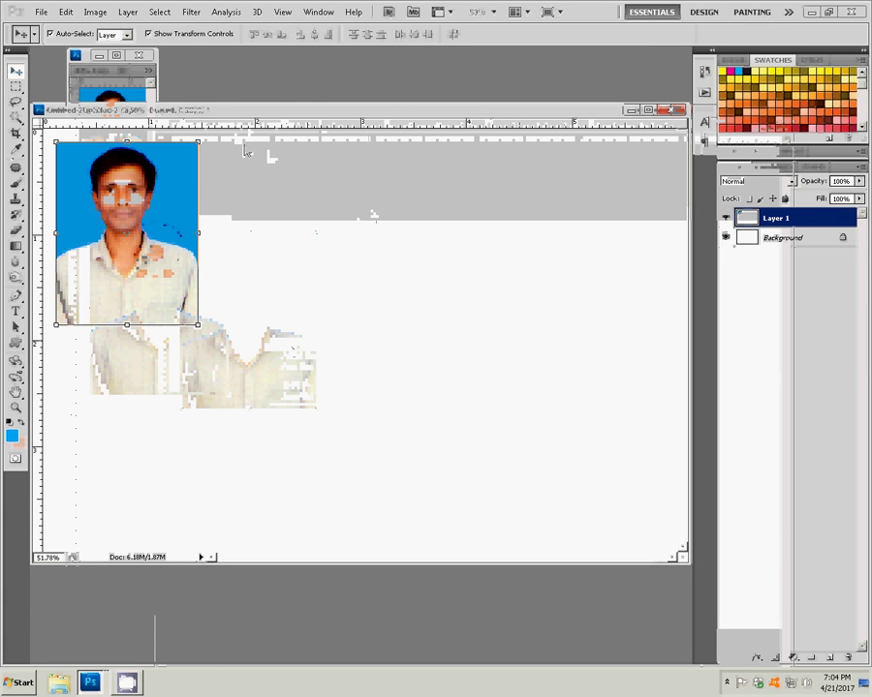
Duplicate Layer 1, place the copy beside the original, and merge down into two photos.
right_click(805, 226)
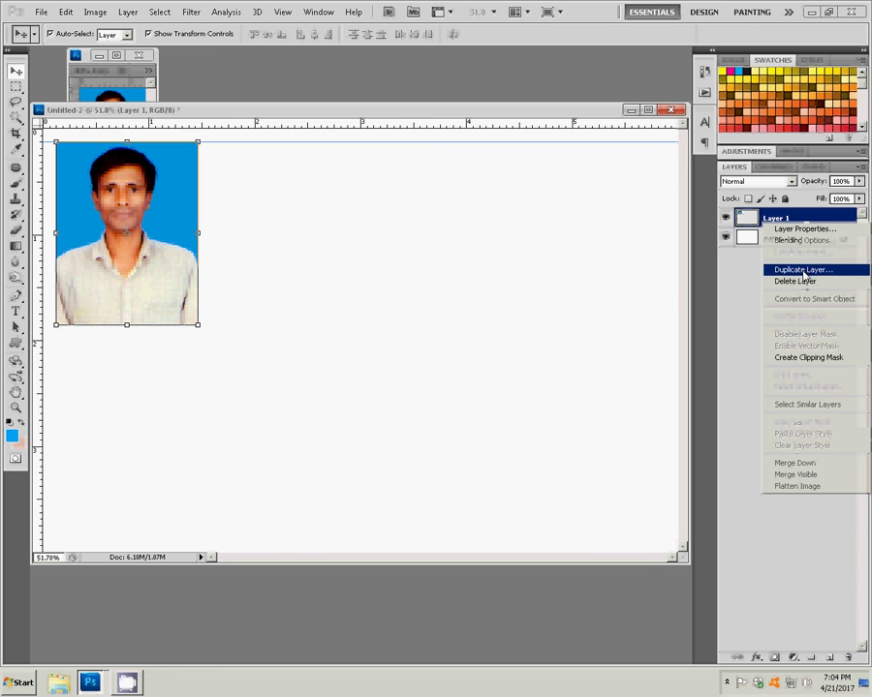
click(803, 271)
click(549, 208)
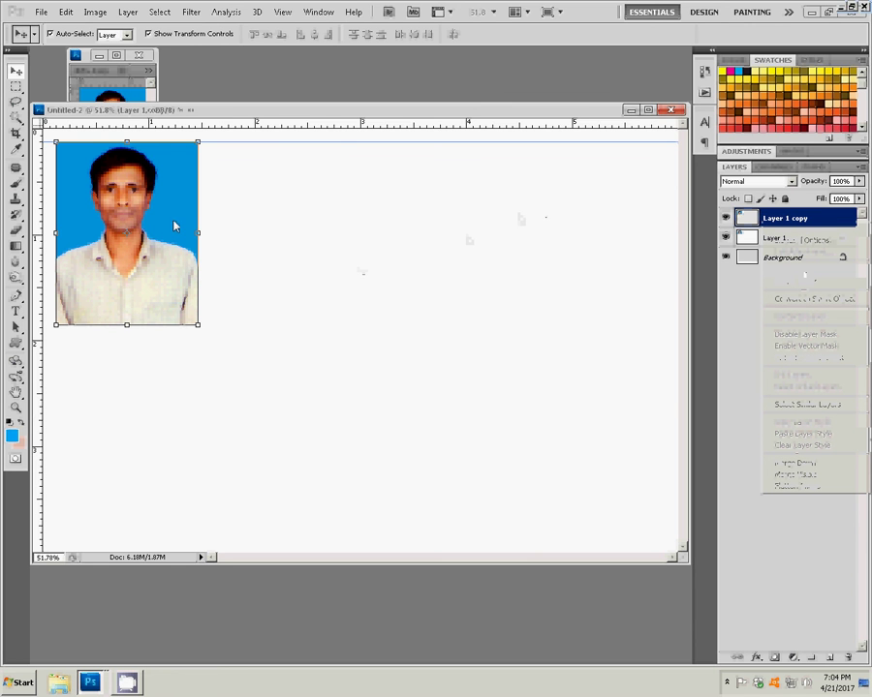
drag(145, 193, 288, 194)
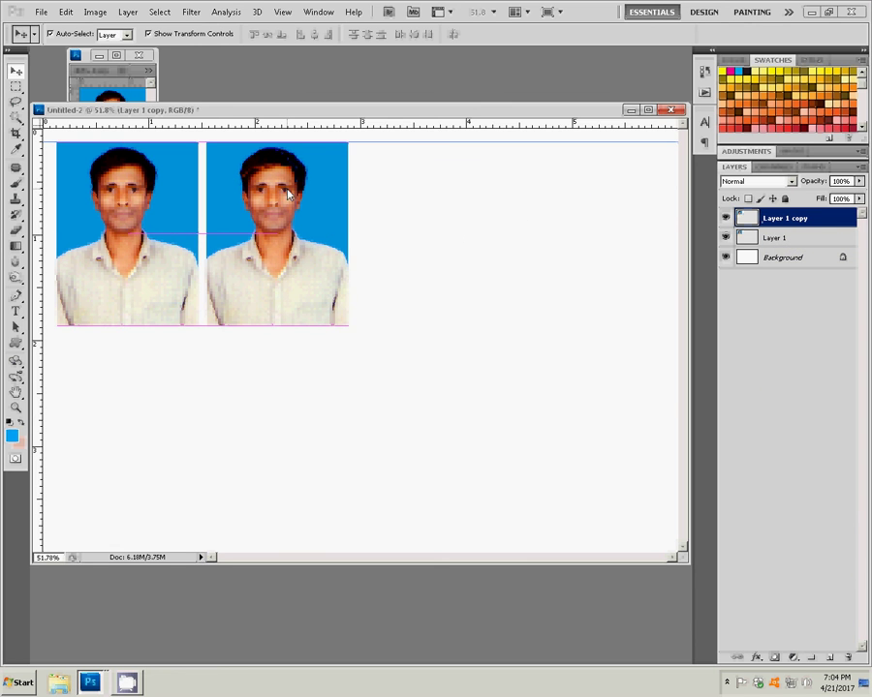
click(128, 11)
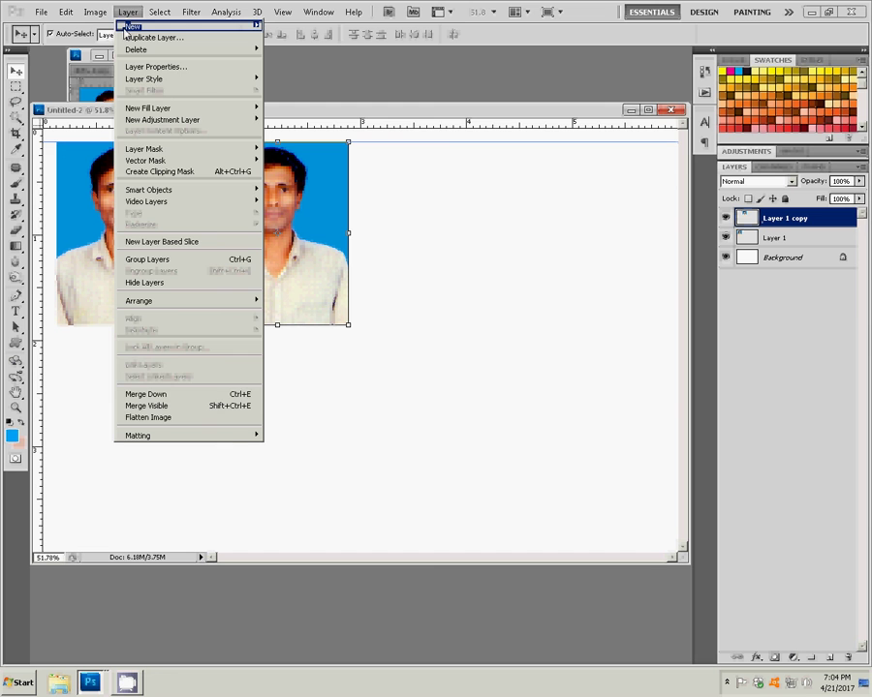
click(169, 400)
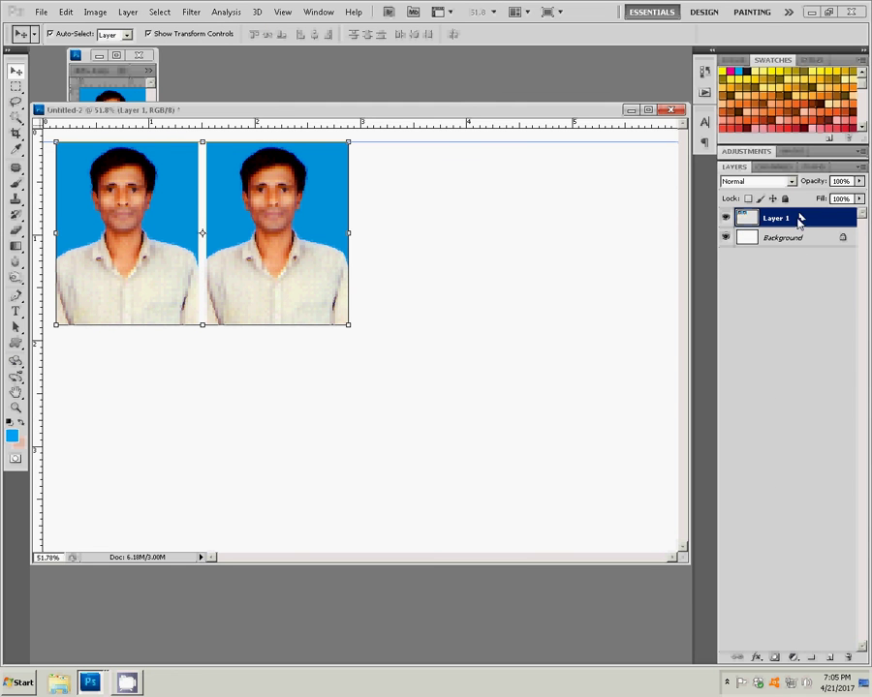
Duplicate the two-photo pair, place it to the right, and merge down into four.
right_click(800, 218)
click(798, 269)
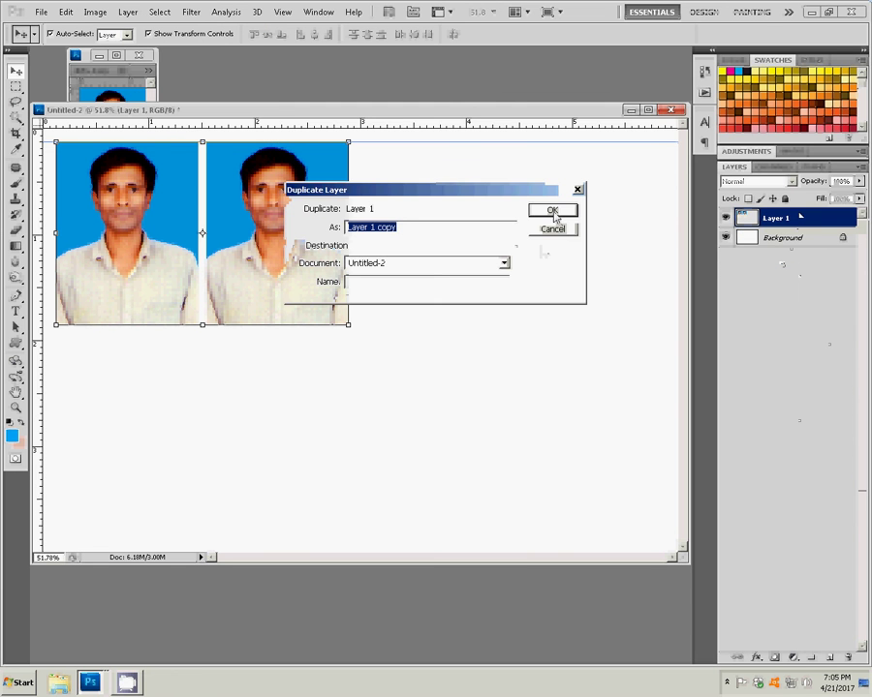
click(554, 209)
drag(133, 230, 397, 215)
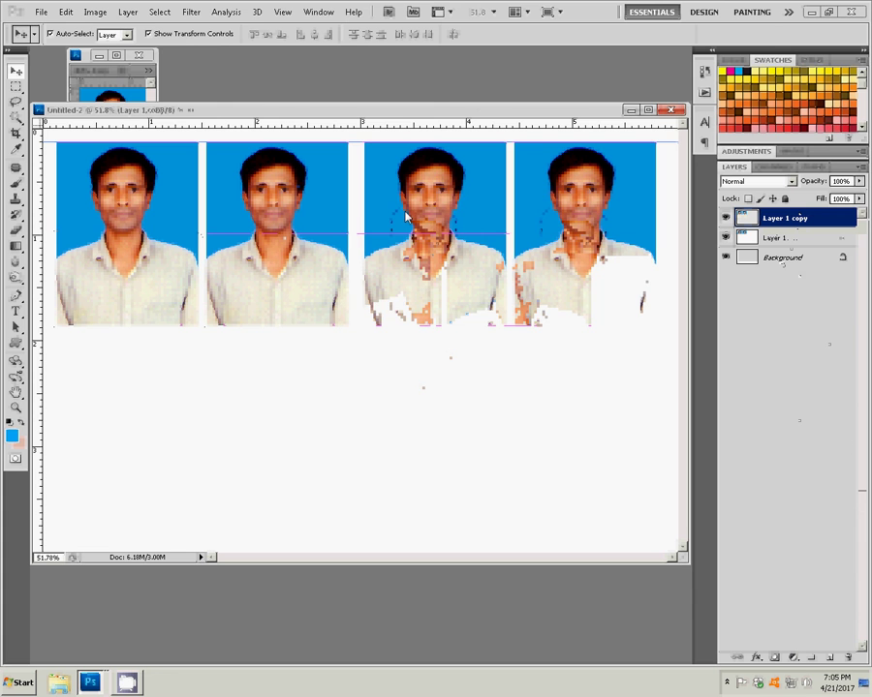
click(127, 12)
click(171, 396)
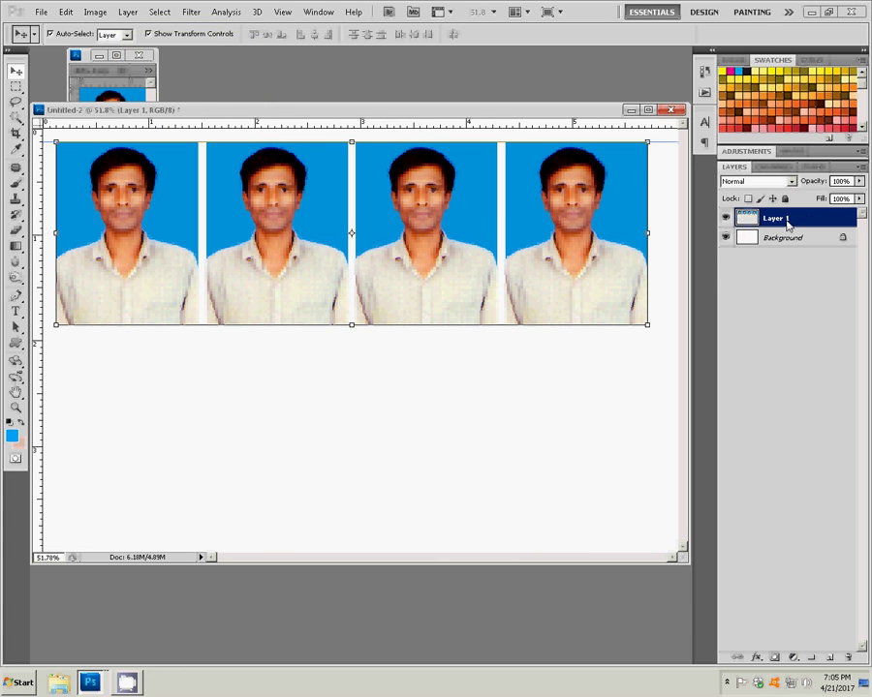
Duplicate the four-photo row, move it below the first, and merge down into Layer 1.
right_click(787, 225)
click(775, 267)
click(555, 209)
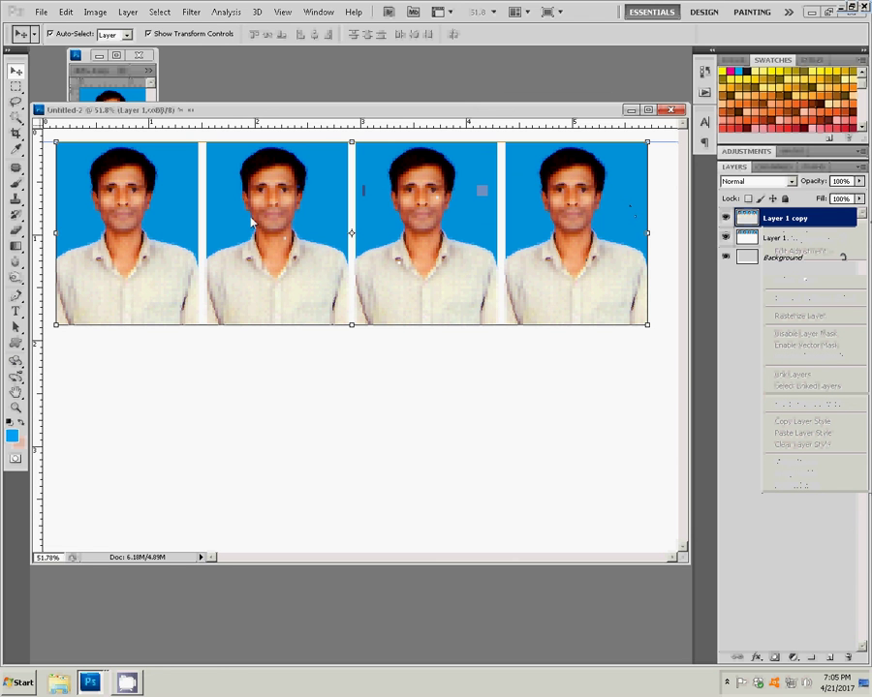
drag(251, 222, 272, 389)
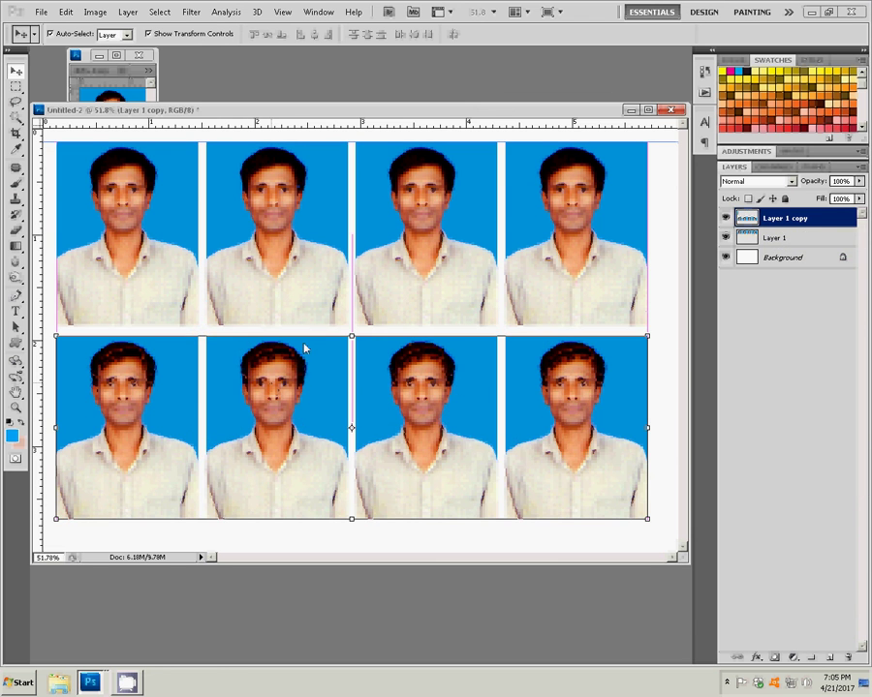
click(128, 12)
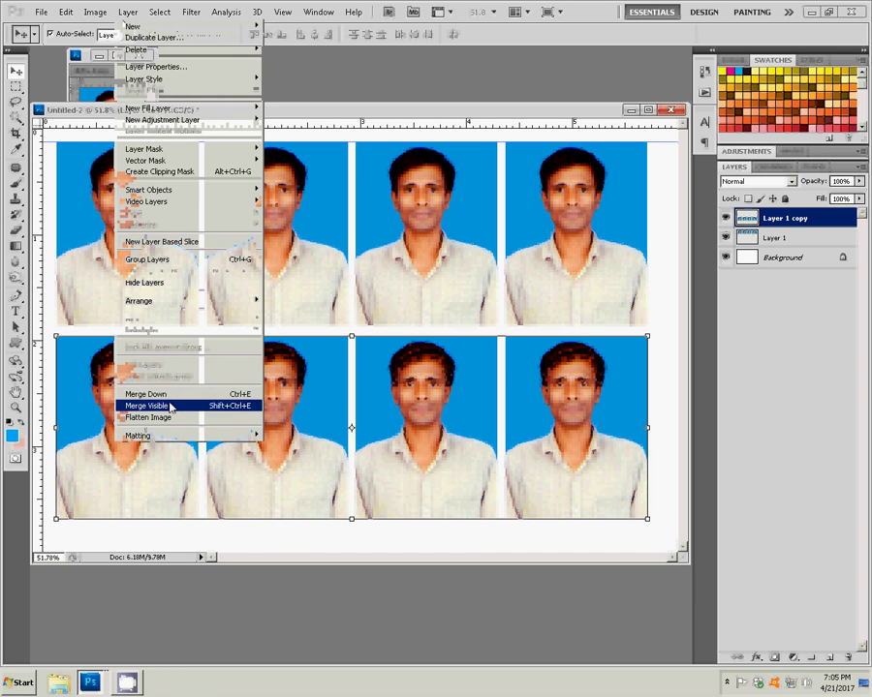
click(155, 391)
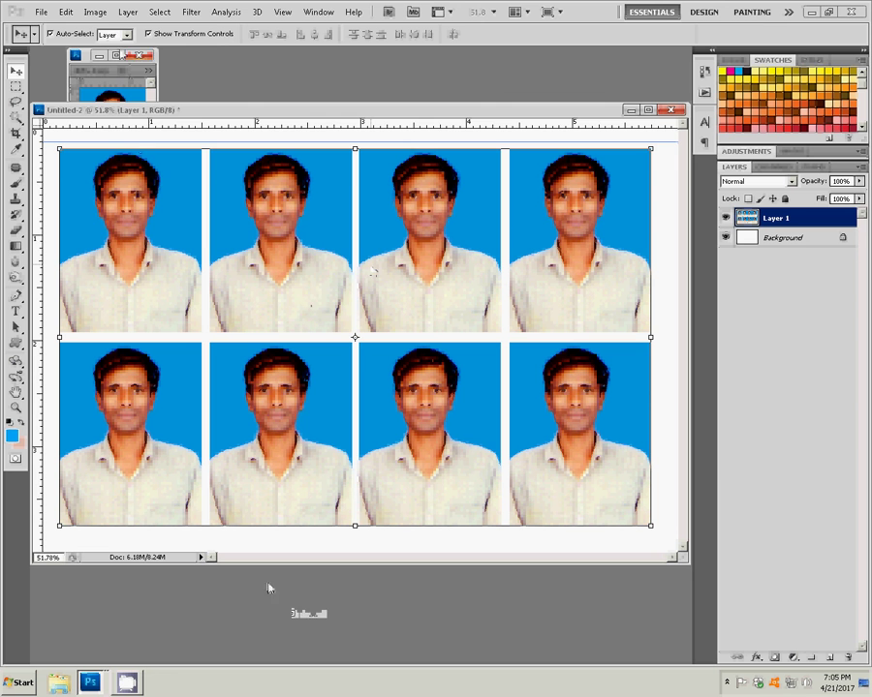
Rotate the sheet 90° clockwise to portrait, merge visible layers into one Background, and fit on screen.
click(95, 12)
mouse_move(117, 125)
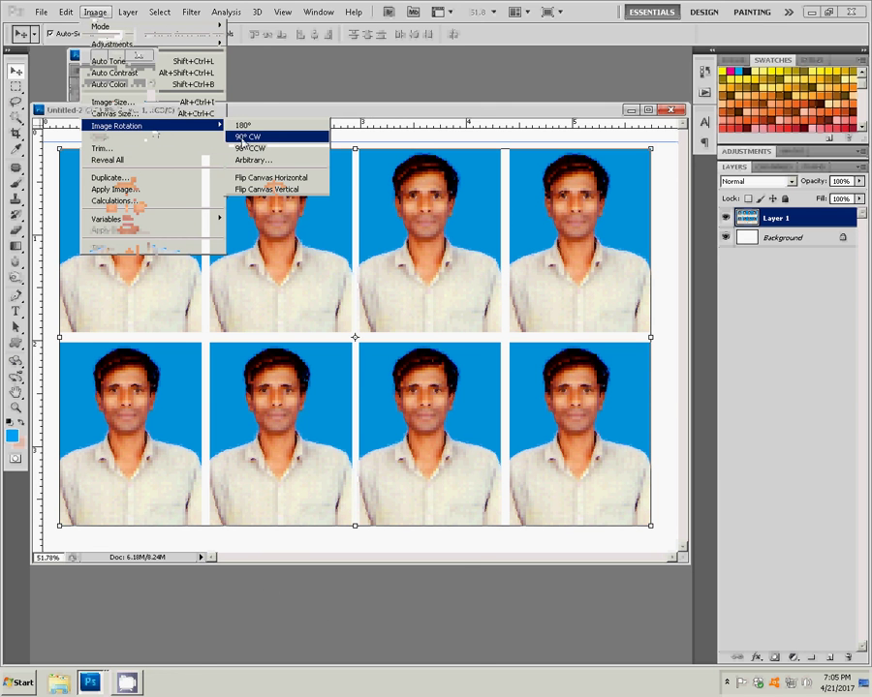
click(244, 137)
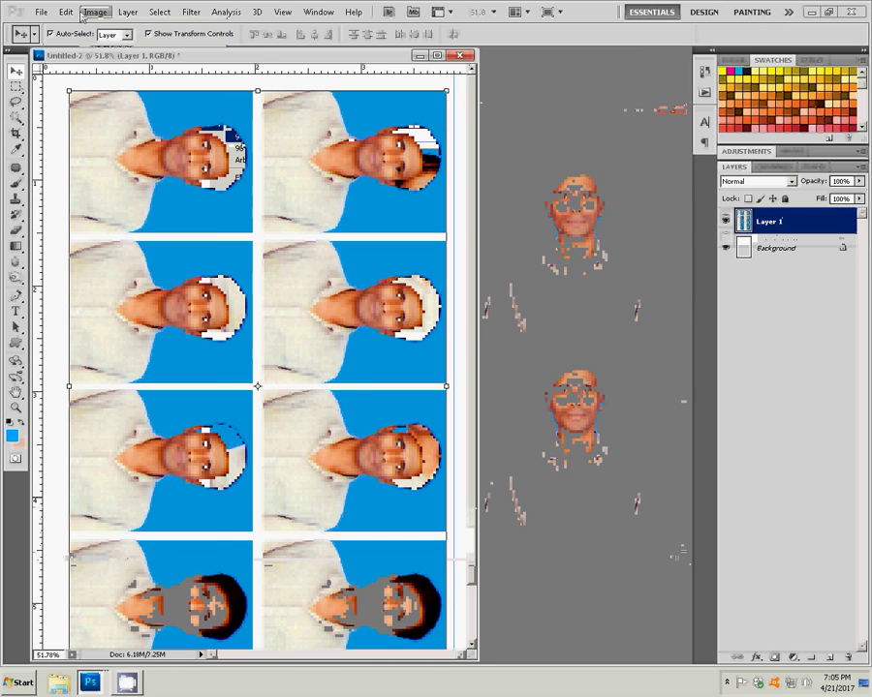
click(127, 11)
click(199, 411)
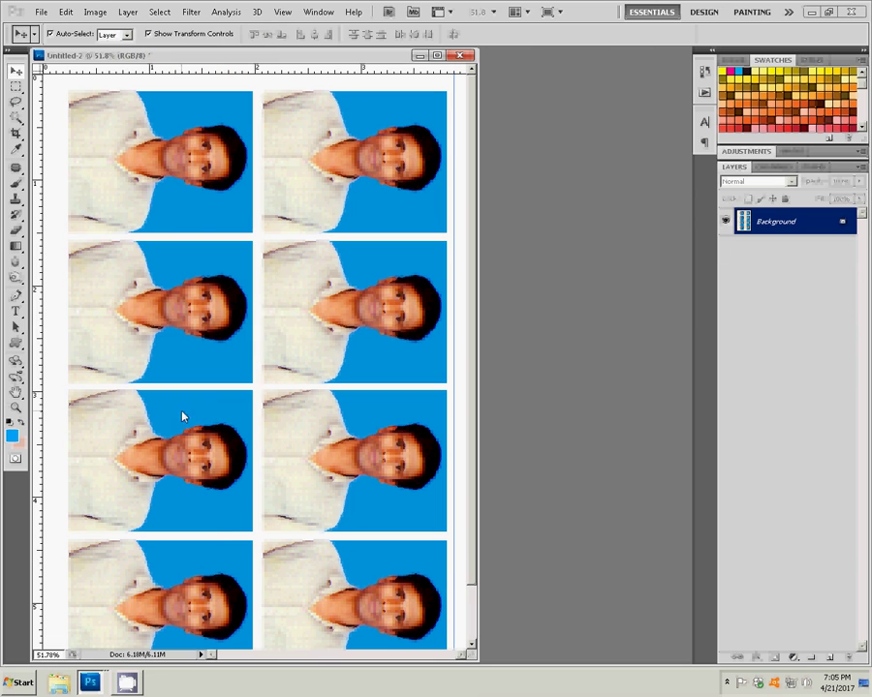
key(z)
right_click(232, 349)
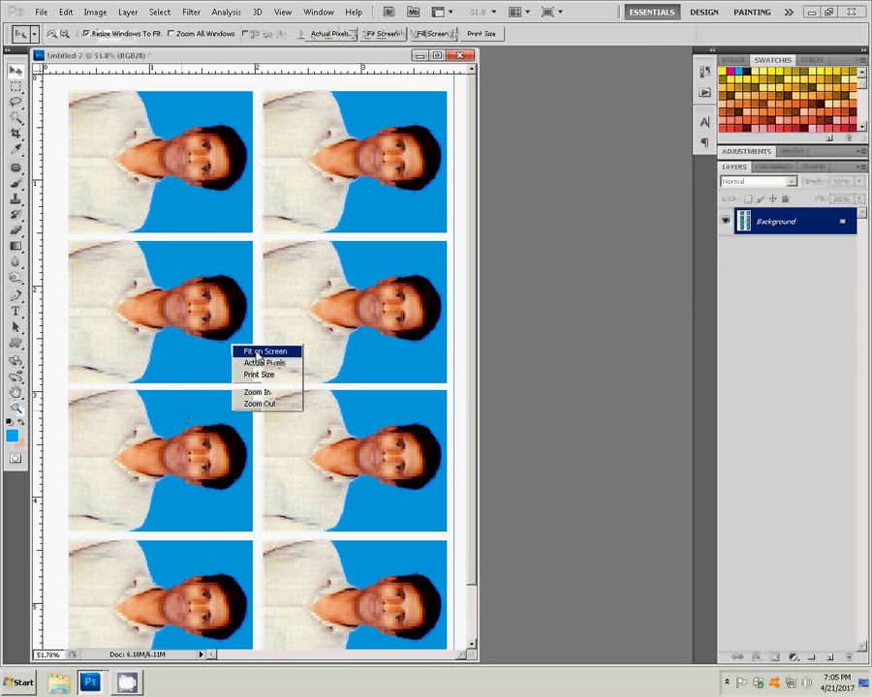
click(242, 348)
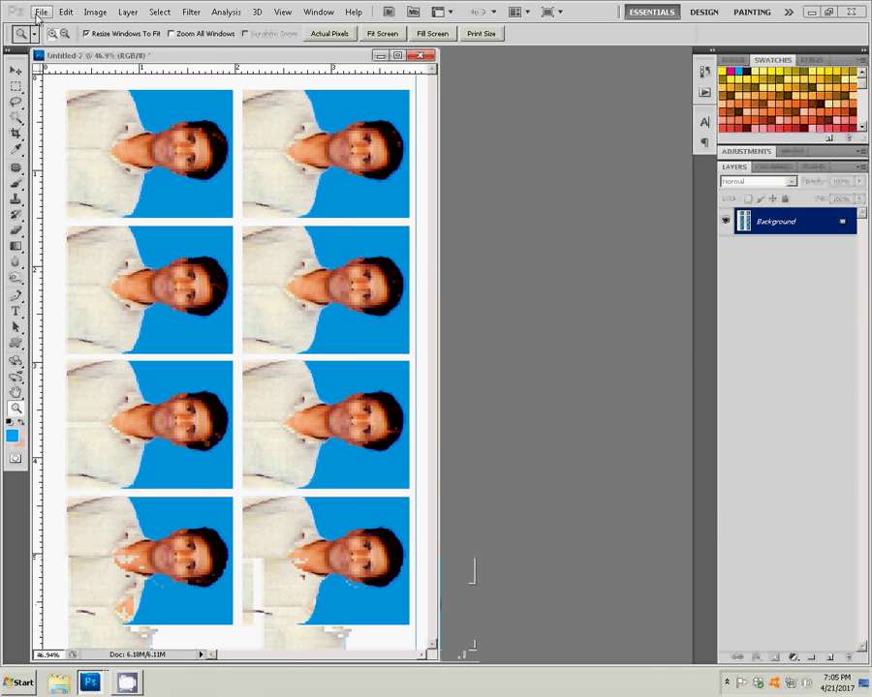
Print the sheet on the HiTi S420 with Scale to Fit Media turned on.
click(40, 13)
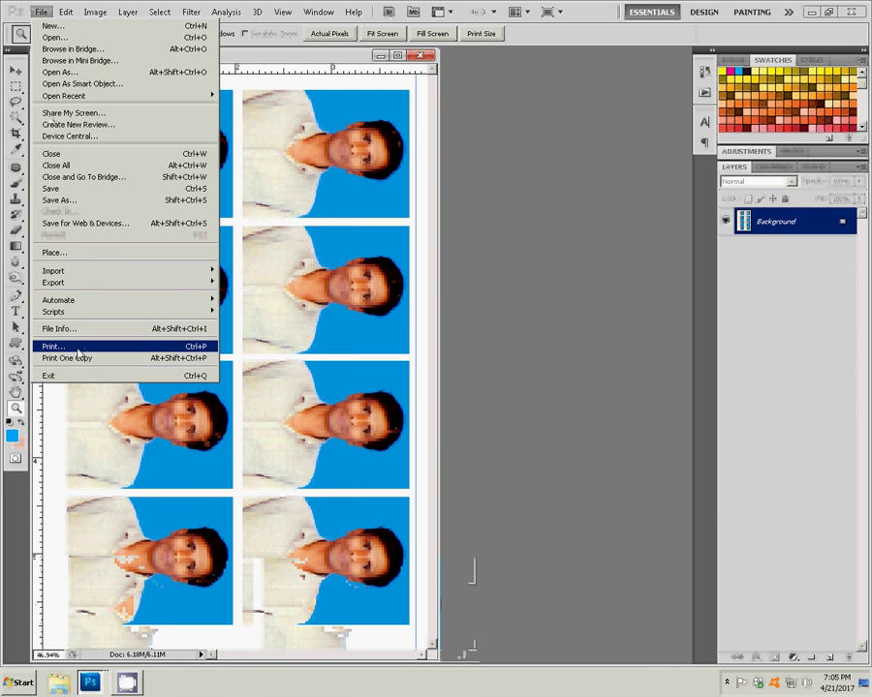
key(ctrl+p)
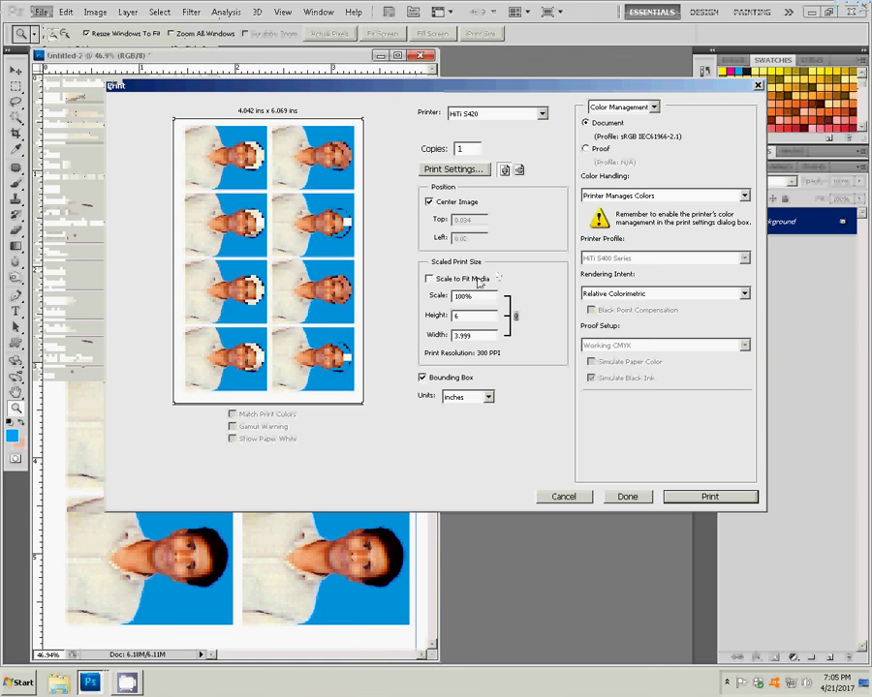
click(482, 278)
click(699, 498)
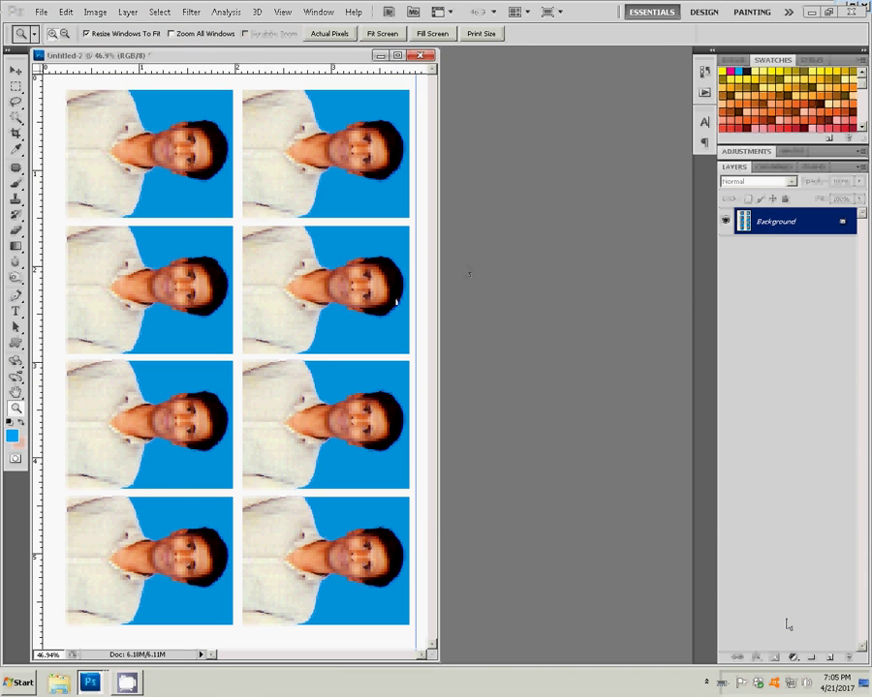
click(728, 681)
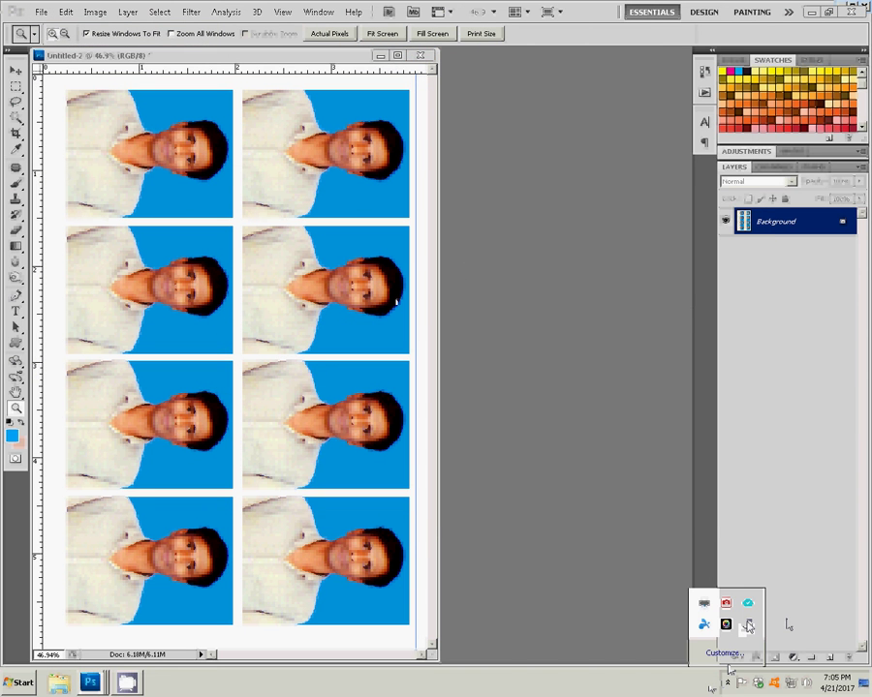